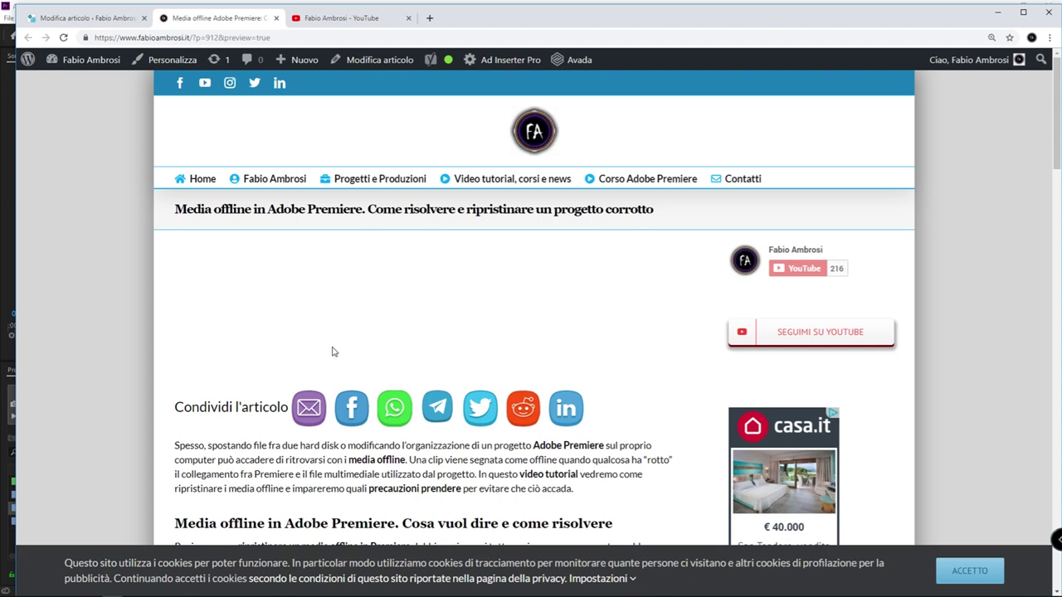
pyautogui.scroll(-2, 336, 352)
pyautogui.scroll(-2, 335, 348)
pyautogui.scroll(-3, 334, 345)
pyautogui.scroll(-3, 334, 345)
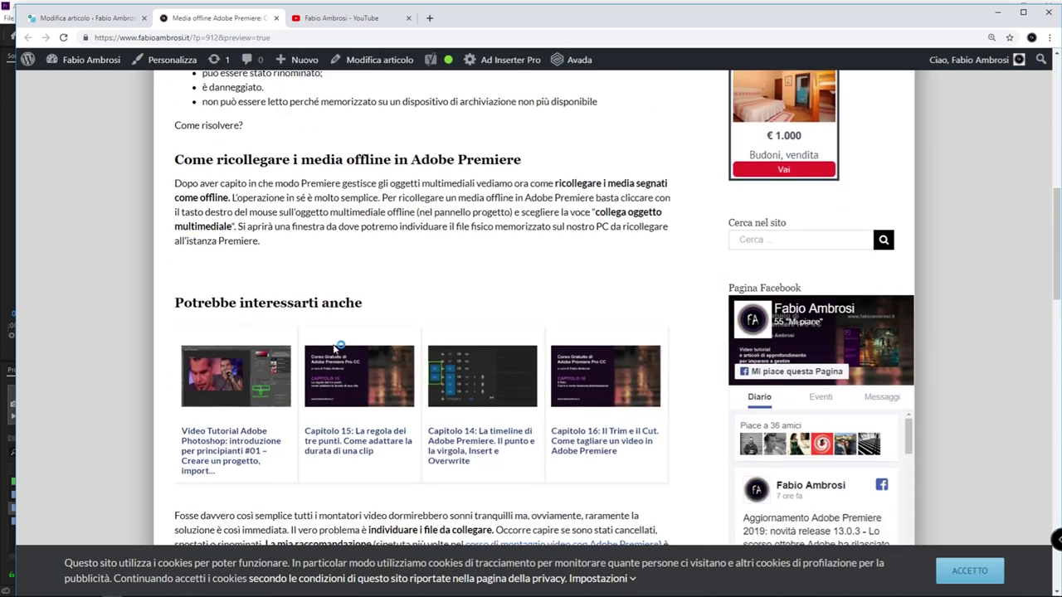
pyautogui.scroll(-2, 334, 345)
pyautogui.scroll(-2, 334, 345)
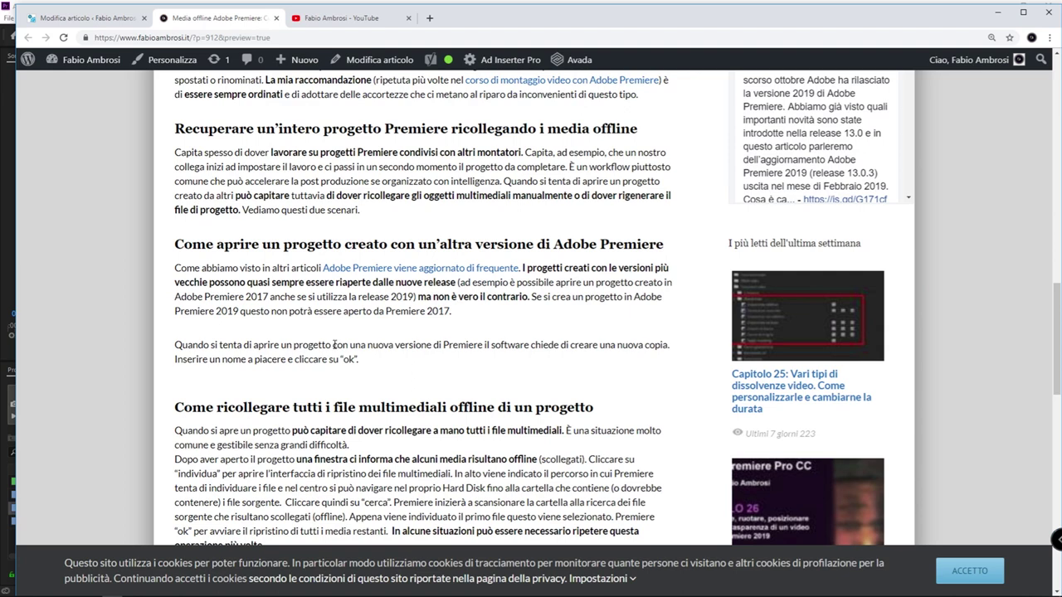
pyautogui.scroll(3, 335, 344)
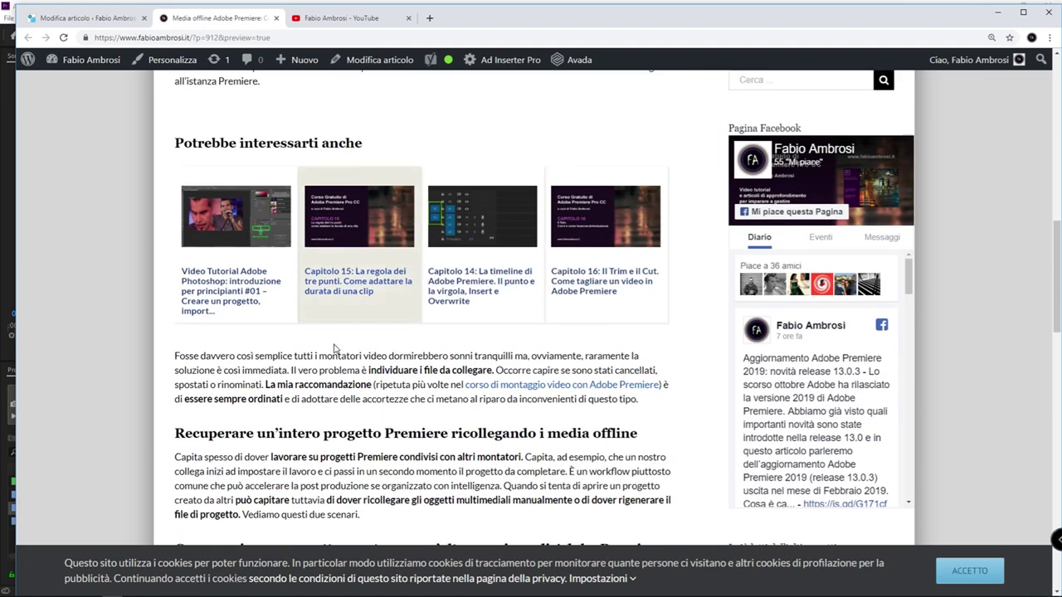
pyautogui.scroll(3, 336, 343)
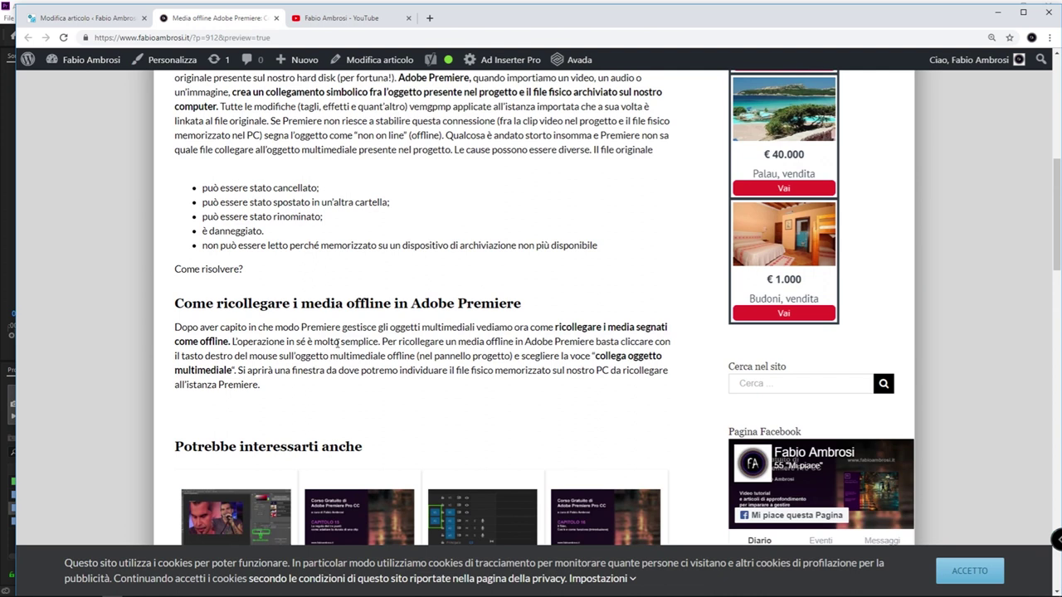
pyautogui.scroll(3, 338, 344)
pyautogui.scroll(2, 337, 344)
pyautogui.scroll(1, 340, 341)
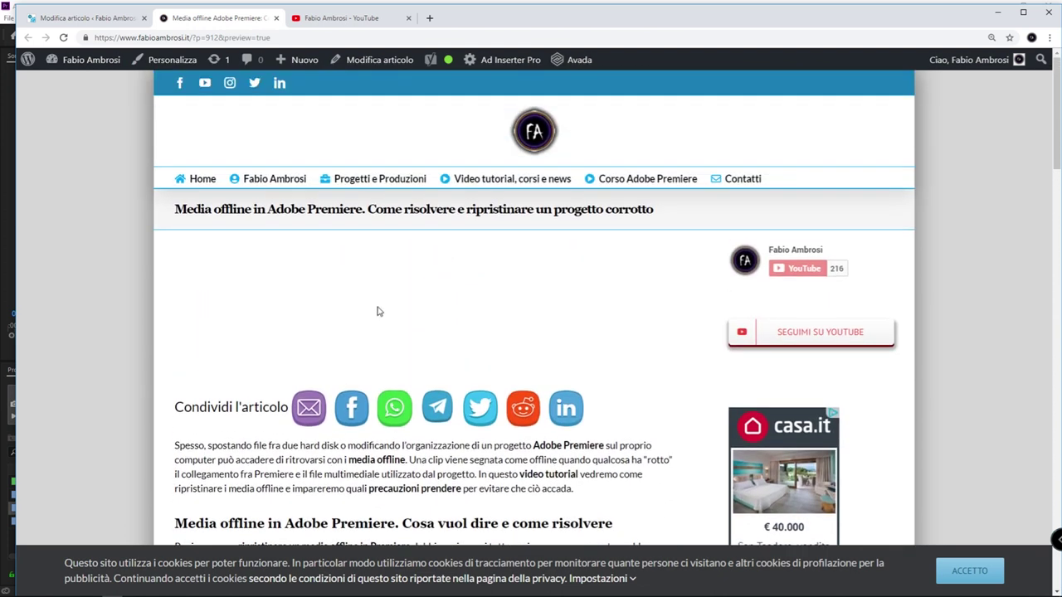
pyautogui.click(618, 187)
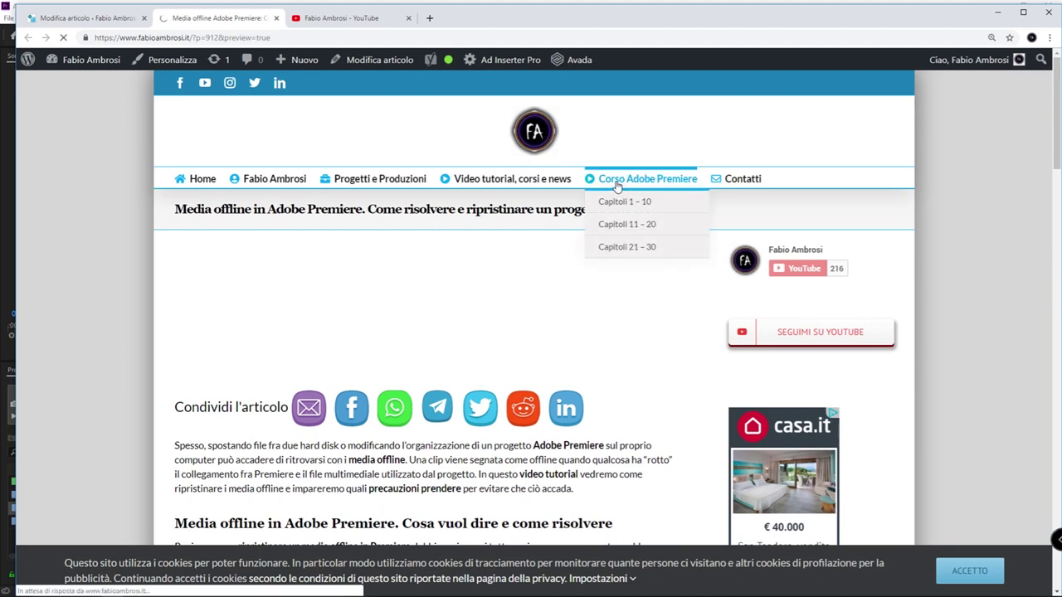
pyautogui.scroll(-5, 511, 279)
pyautogui.scroll(-5, 512, 278)
pyautogui.scroll(-5, 512, 280)
pyautogui.scroll(-5, 514, 284)
pyautogui.scroll(-4, 514, 284)
pyautogui.scroll(-5, 514, 280)
pyautogui.scroll(-4, 514, 279)
pyautogui.scroll(-4, 515, 282)
pyautogui.scroll(-3, 514, 282)
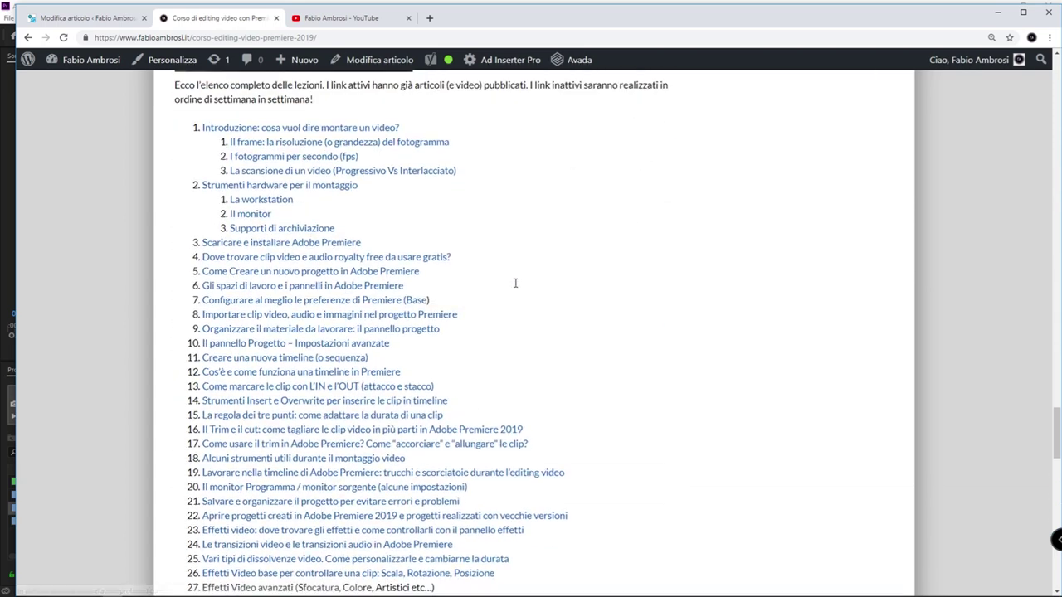
pyautogui.scroll(-2, 514, 282)
pyautogui.scroll(1, 515, 287)
pyautogui.scroll(1, 515, 288)
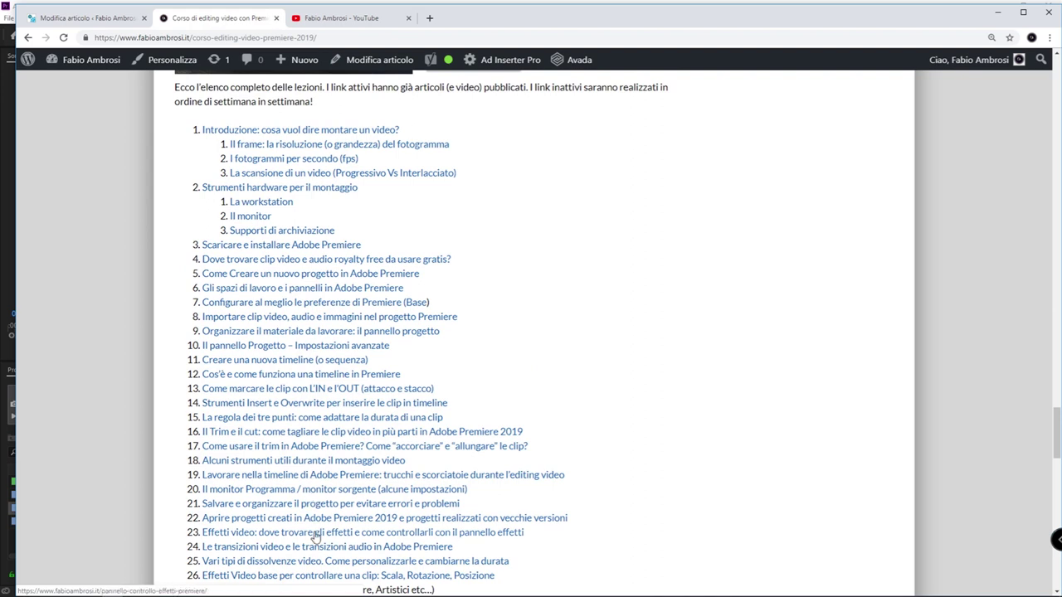
pyautogui.scroll(-4, 315, 489)
pyautogui.scroll(-4, 344, 483)
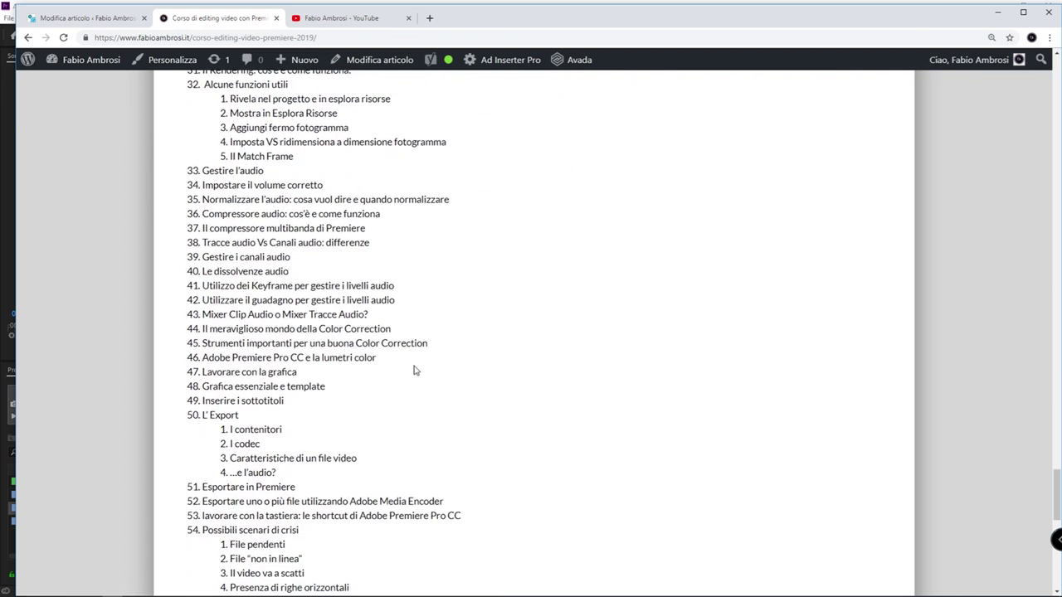
pyautogui.scroll(3, 416, 372)
pyautogui.scroll(3, 413, 373)
pyautogui.scroll(6, 411, 374)
pyautogui.scroll(4, 407, 374)
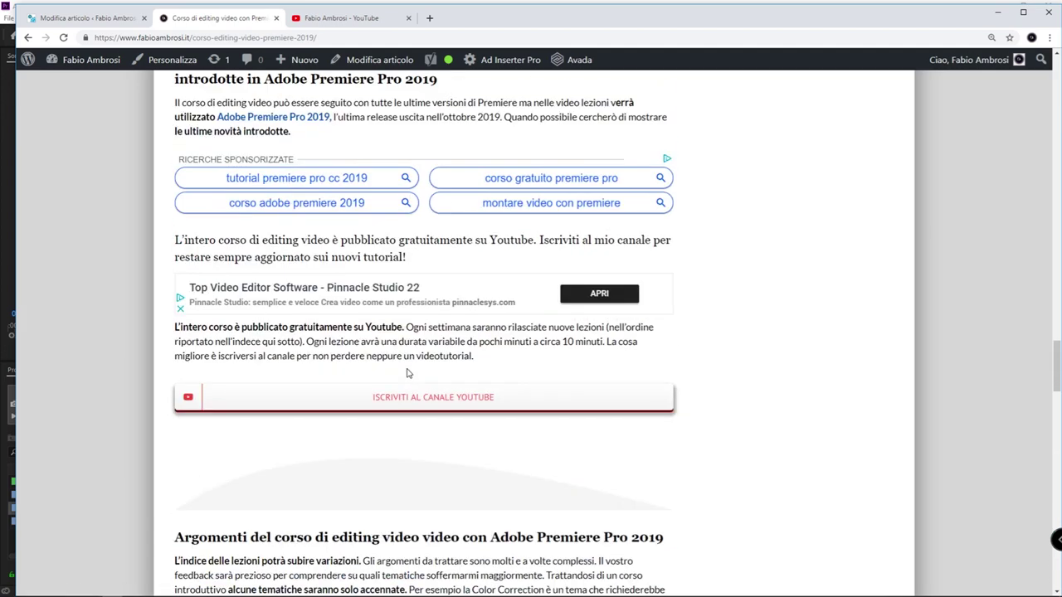
pyautogui.scroll(5, 406, 371)
pyautogui.scroll(2, 406, 369)
pyautogui.scroll(4, 406, 368)
pyautogui.scroll(3, 405, 368)
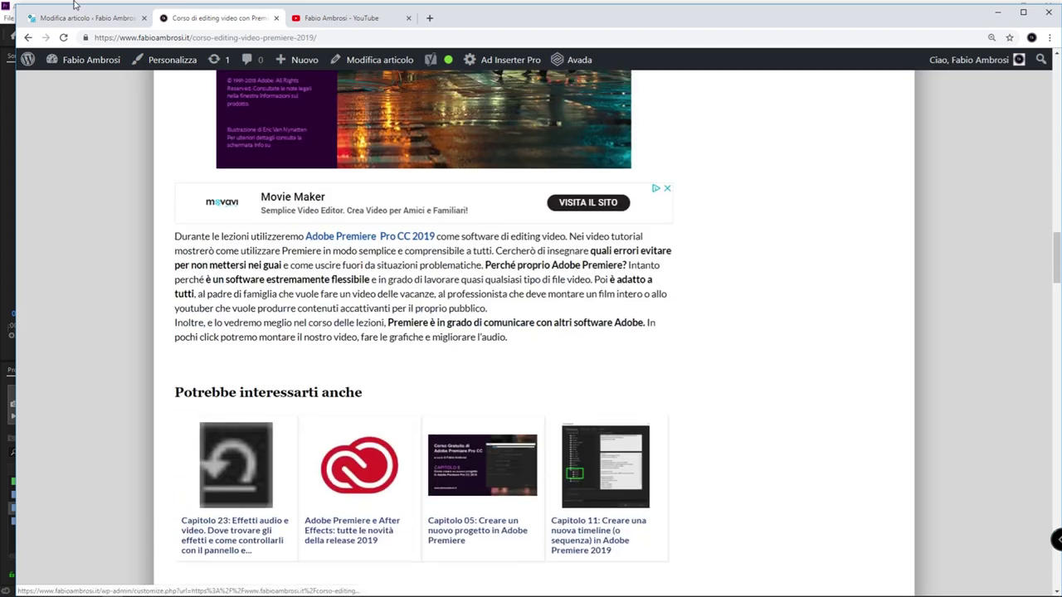
pyautogui.click(28, 38)
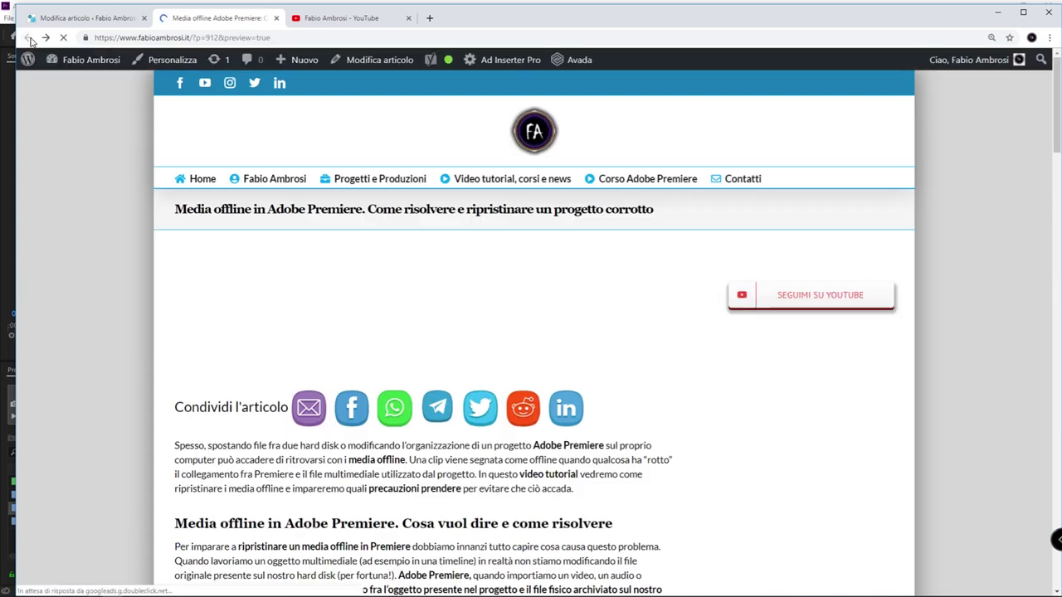
# Visit the author's YouTube channel page before going back to the media-offline project
pyautogui.click(392, 18)
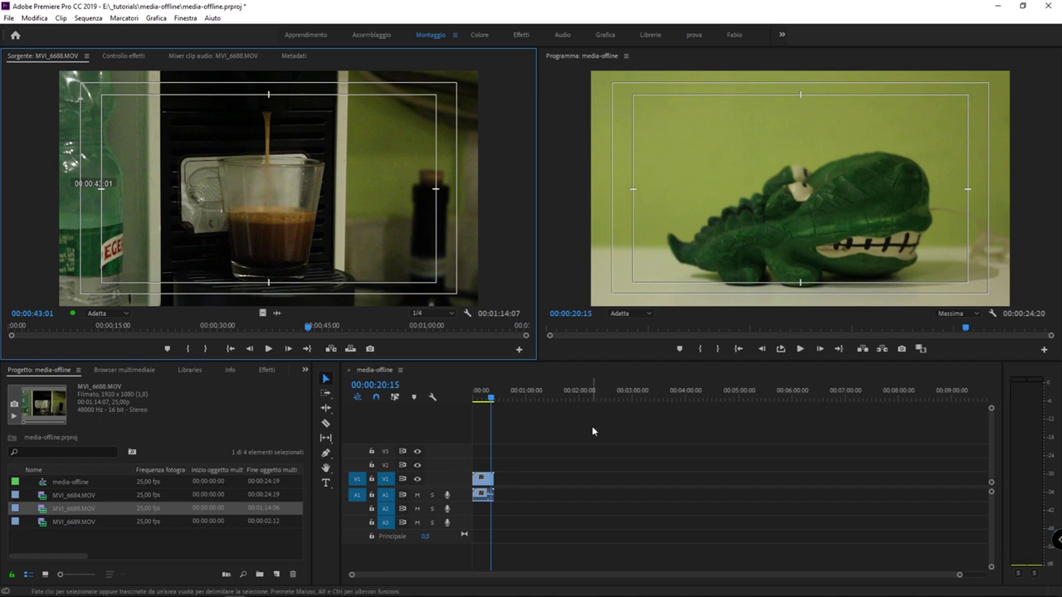
# Scrub the sequence from 00:00:16:21 to 00:00:21:05 to confirm the crocodile clip plays
pyautogui.moveTo(491, 394); pyautogui.dragTo(489, 394)
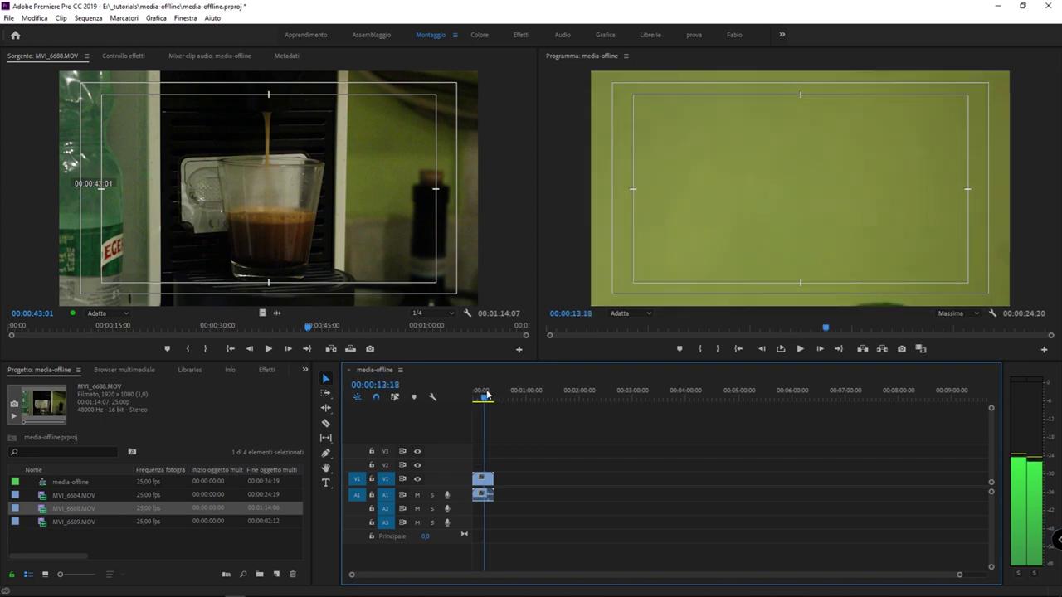
pyautogui.moveTo(488, 394); pyautogui.dragTo(492, 393)
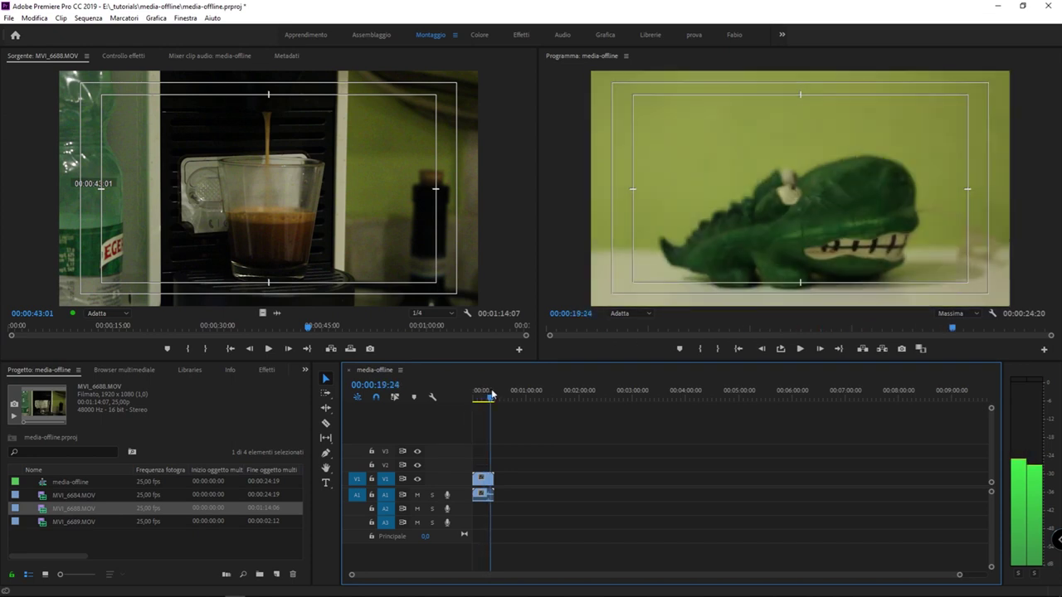
pyautogui.moveTo(492, 393); pyautogui.dragTo(492, 386)
pyautogui.click(350, 174)
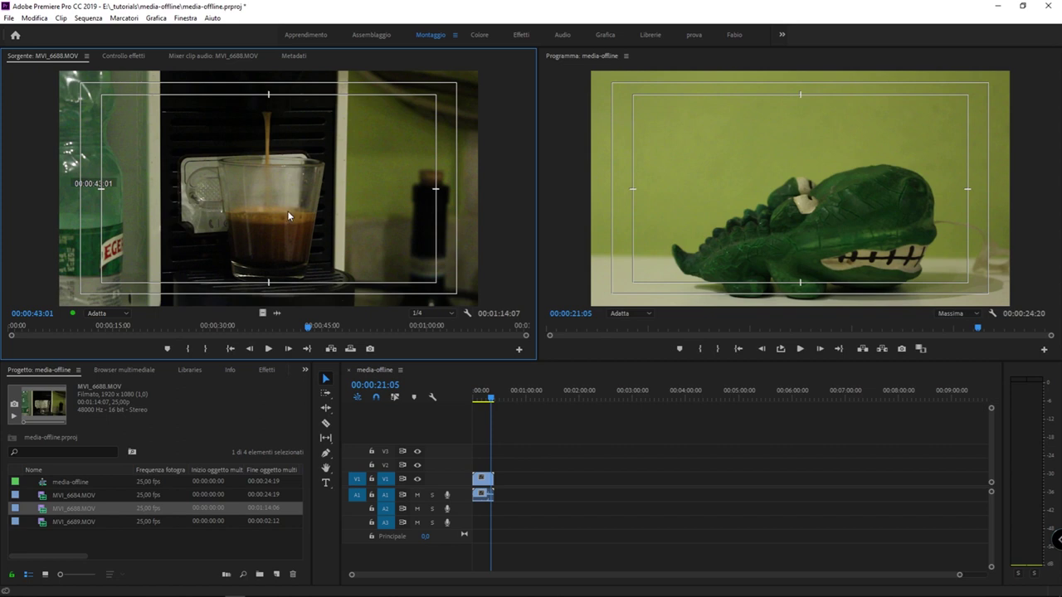
# Wait for the reopened project to show Media offline with the Collega file multimediale dialog
pyautogui.moveTo(174, 593)
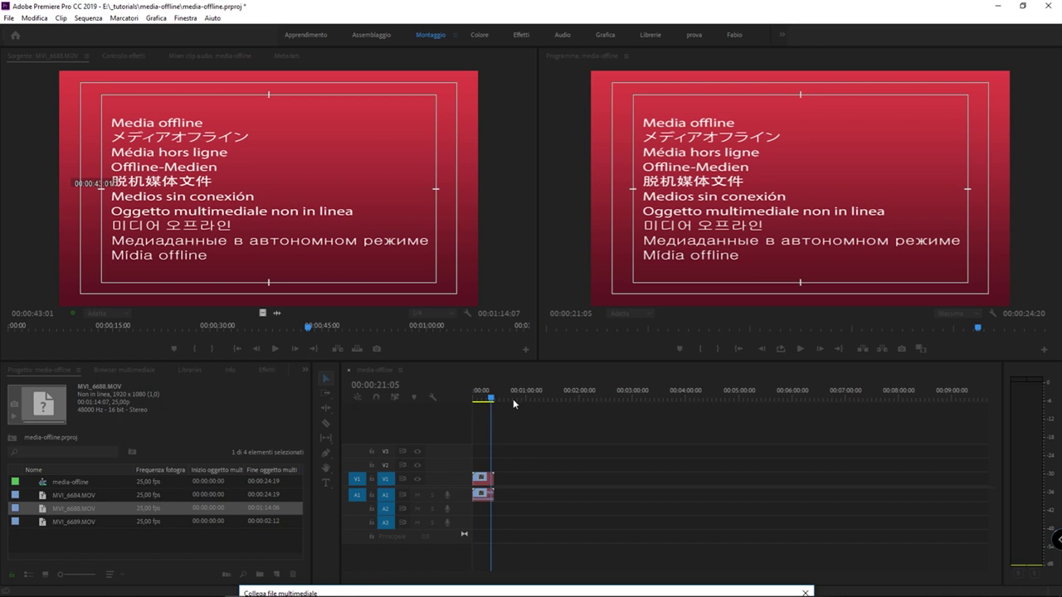
# Move the Collega file multimediale dialog to the top centre to review MVI_6684, MVI_6688 and MVI_6689
pyautogui.moveTo(543, 591)
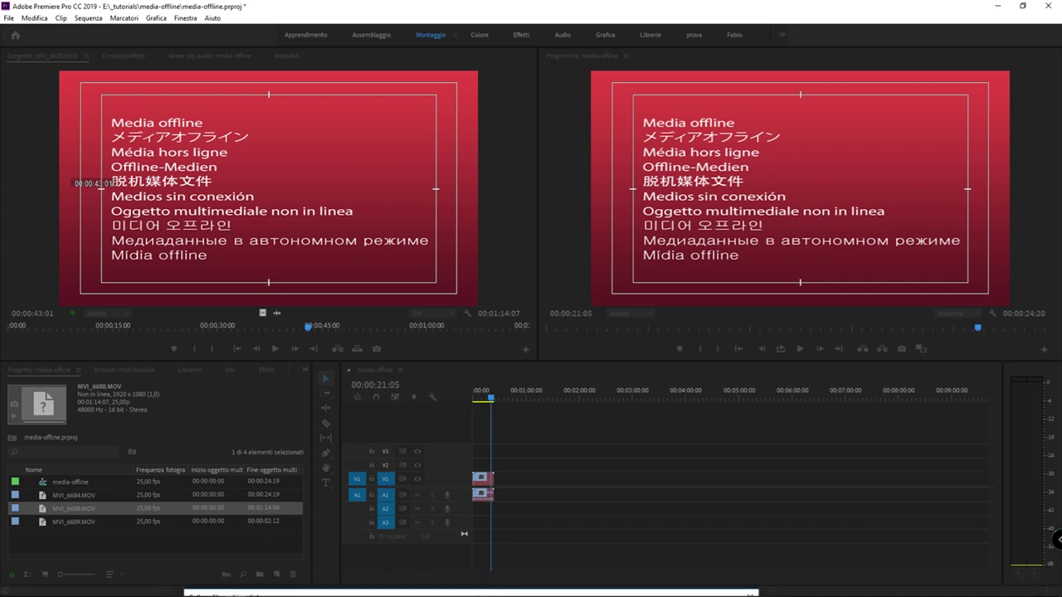
pyautogui.moveTo(481, 594); pyautogui.dragTo(555, 149)
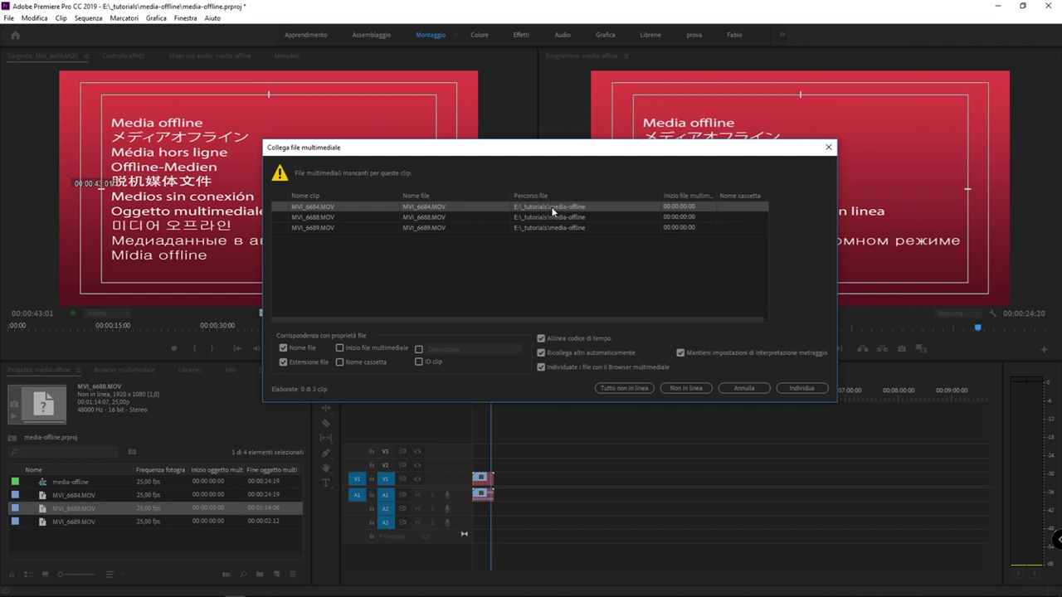
pyautogui.moveTo(564, 151)
pyautogui.mouseDown()
pyautogui.moveTo(571, 75)
pyautogui.moveTo(572, 89)
pyautogui.mouseUp()
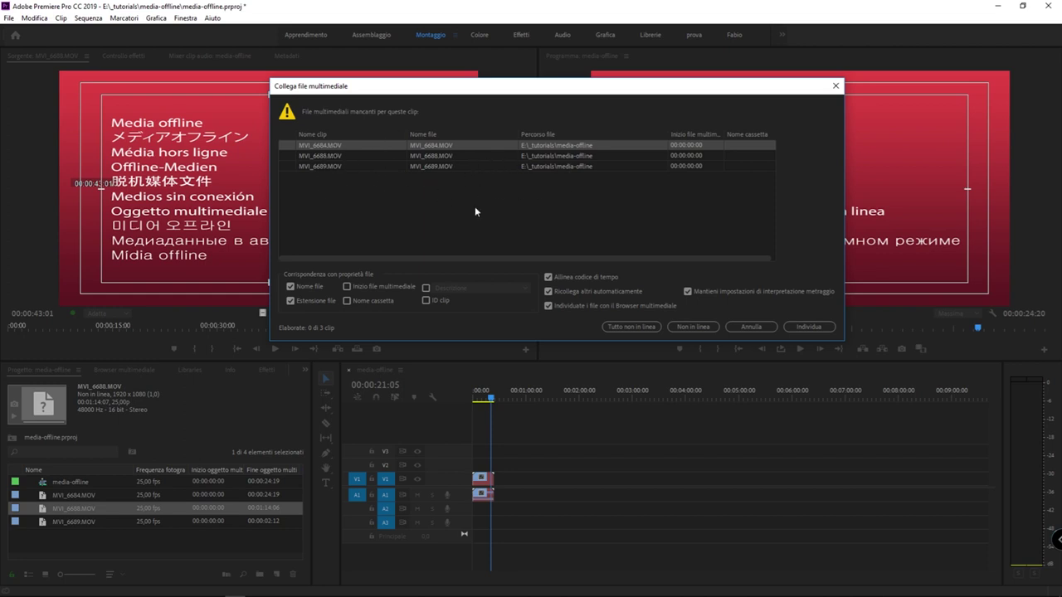
pyautogui.click(823, 329)
# Start locating MVI_6684.MOV, check its old path, and browse to the tmp folder
pyautogui.click(809, 326)
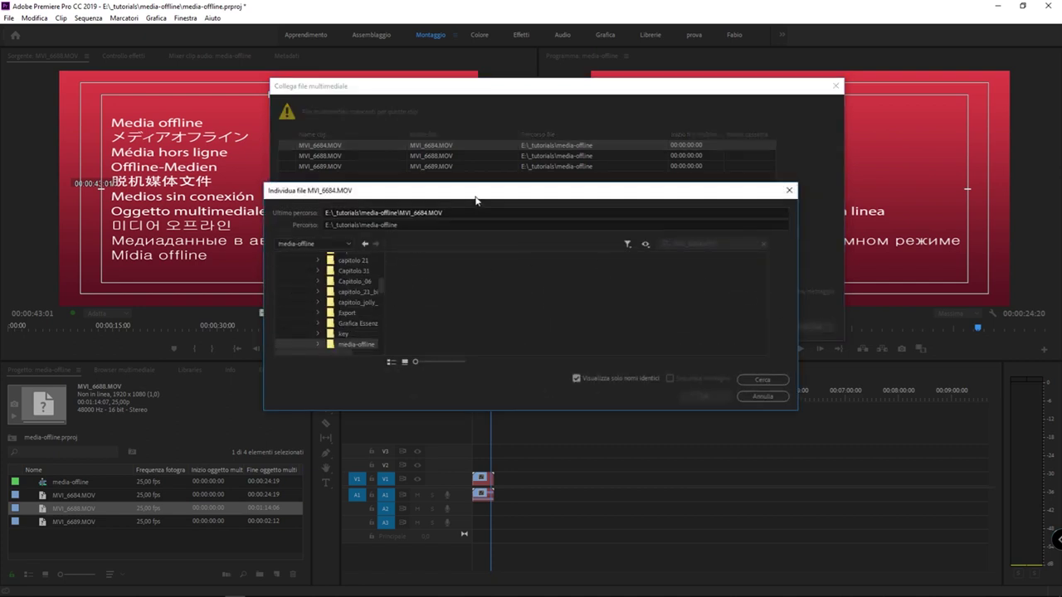
pyautogui.moveTo(475, 198); pyautogui.dragTo(484, 147)
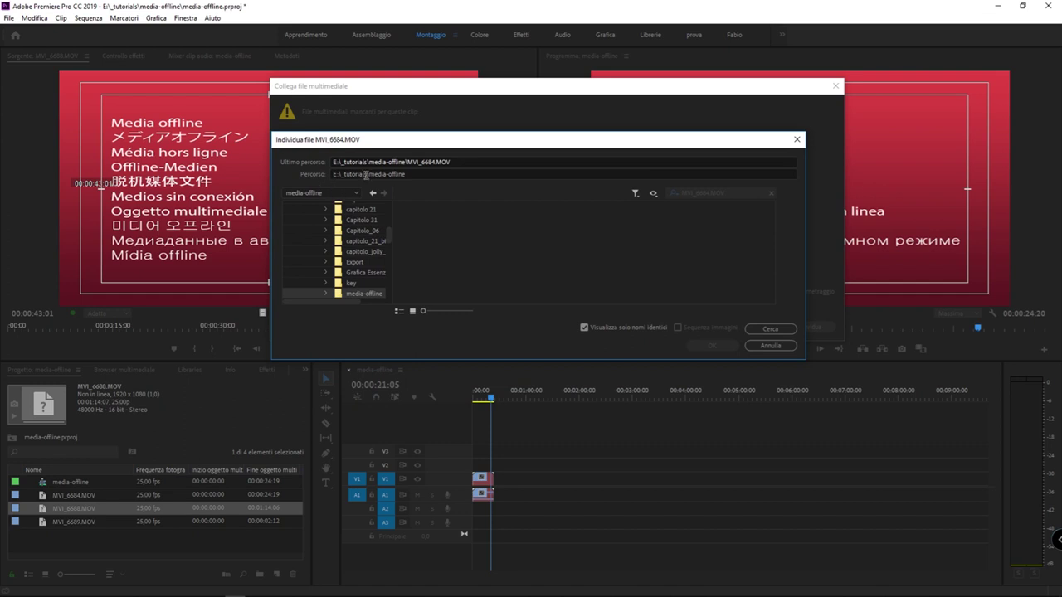
pyautogui.click(390, 161)
pyautogui.moveTo(450, 161); pyautogui.dragTo(416, 161)
pyautogui.click(449, 161)
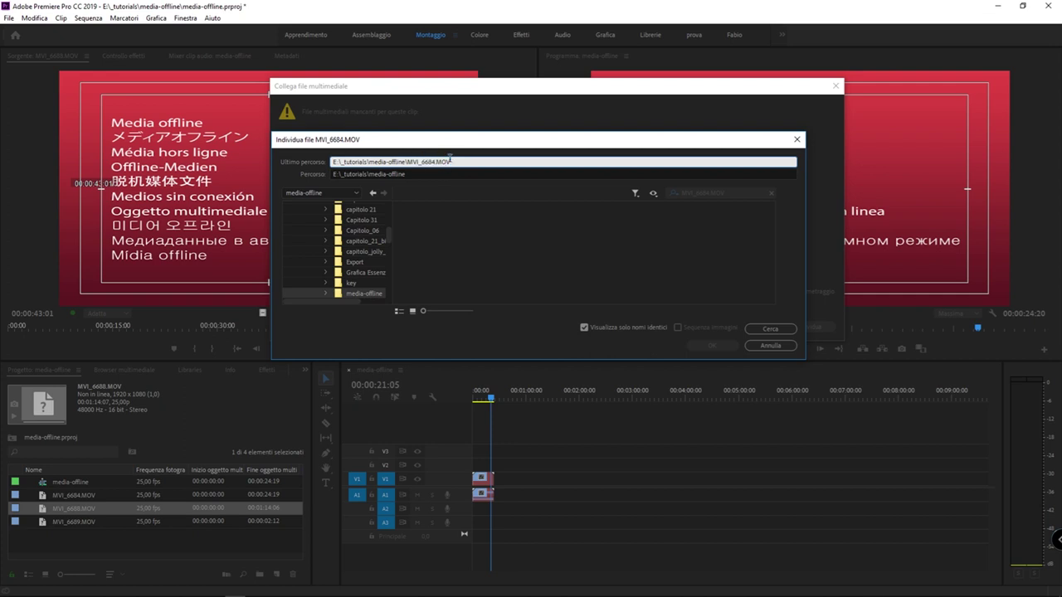
pyautogui.moveTo(456, 161); pyautogui.dragTo(401, 161)
pyautogui.scroll(3, 332, 249)
pyautogui.scroll(5, 332, 249)
pyautogui.scroll(-3, 375, 270)
pyautogui.scroll(-3, 383, 257)
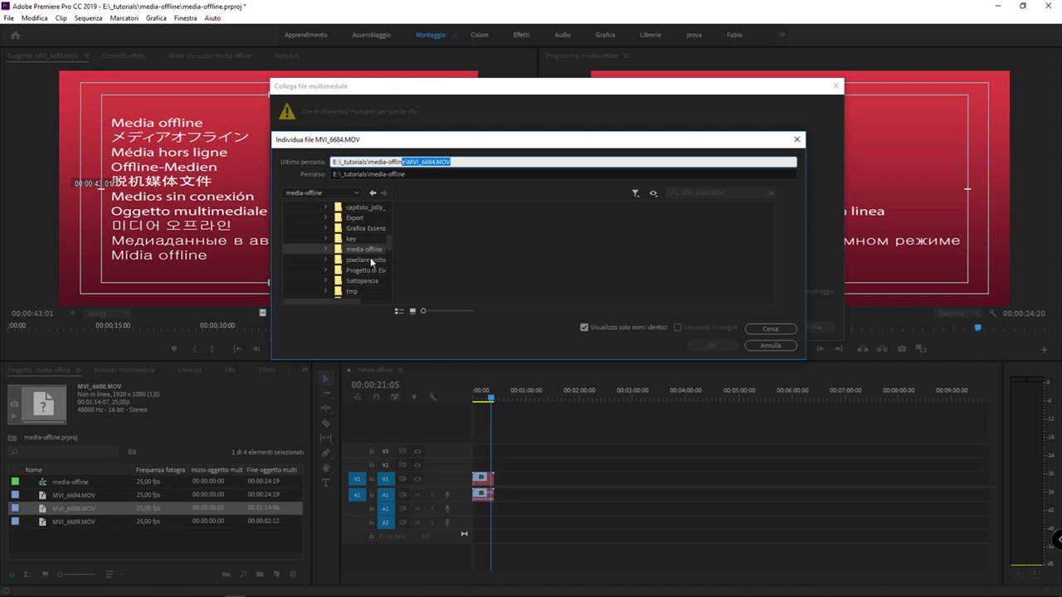
pyautogui.scroll(-1, 370, 262)
pyautogui.click(353, 261)
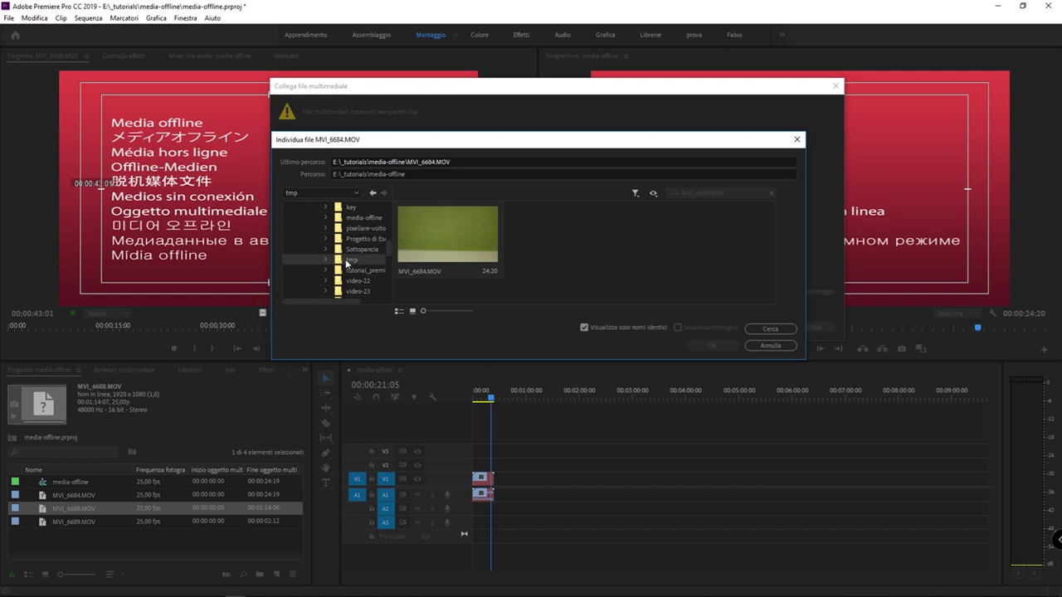
# With Display Only Exact Name Matches on, select MVI_6684.MOV in tmp and confirm the relink
pyautogui.click(583, 327)
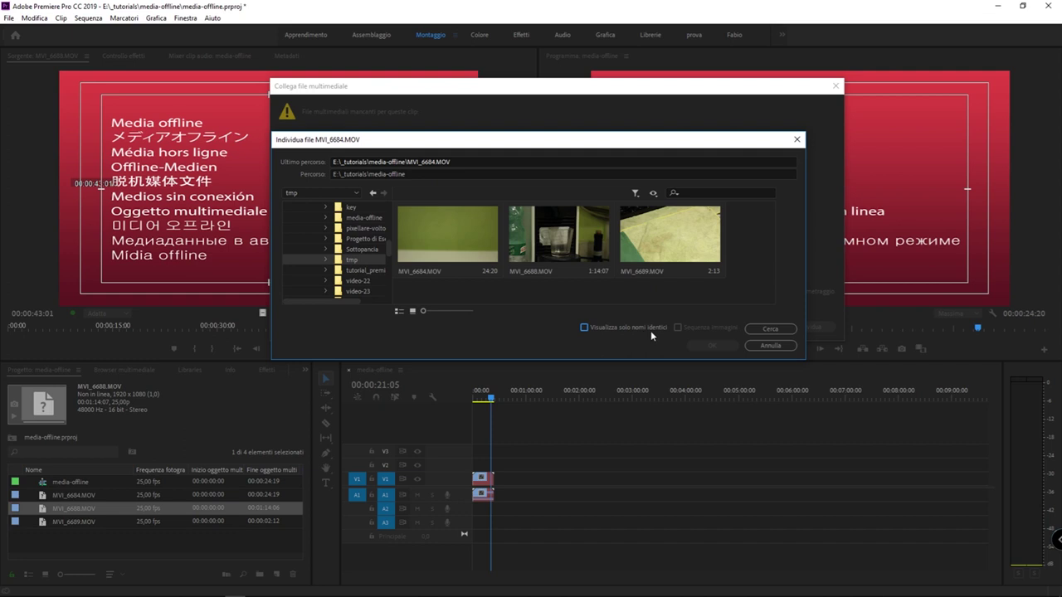
pyautogui.moveTo(451, 161); pyautogui.dragTo(407, 162)
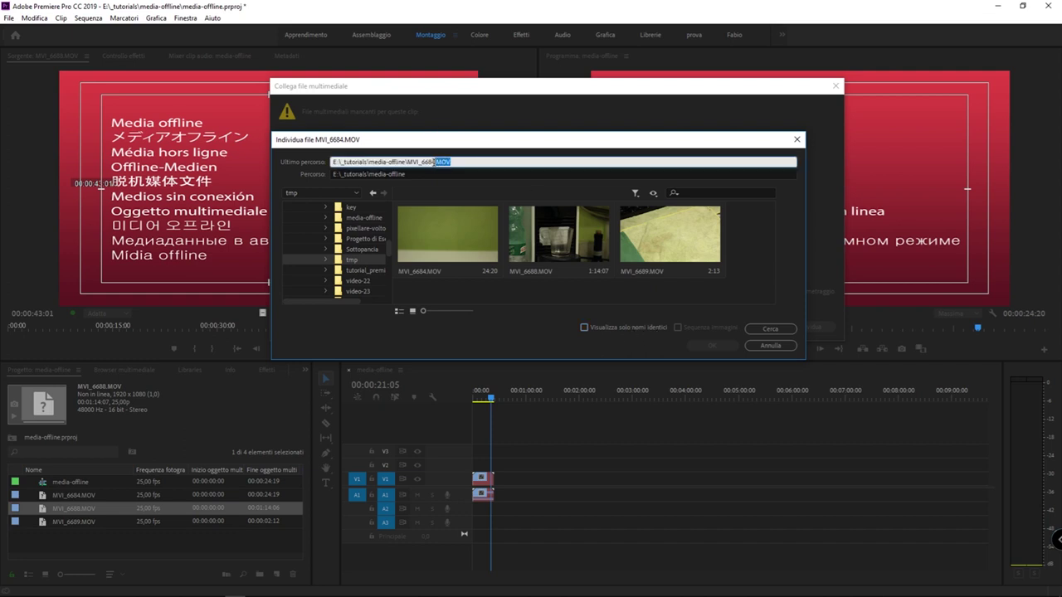
pyautogui.click(584, 326)
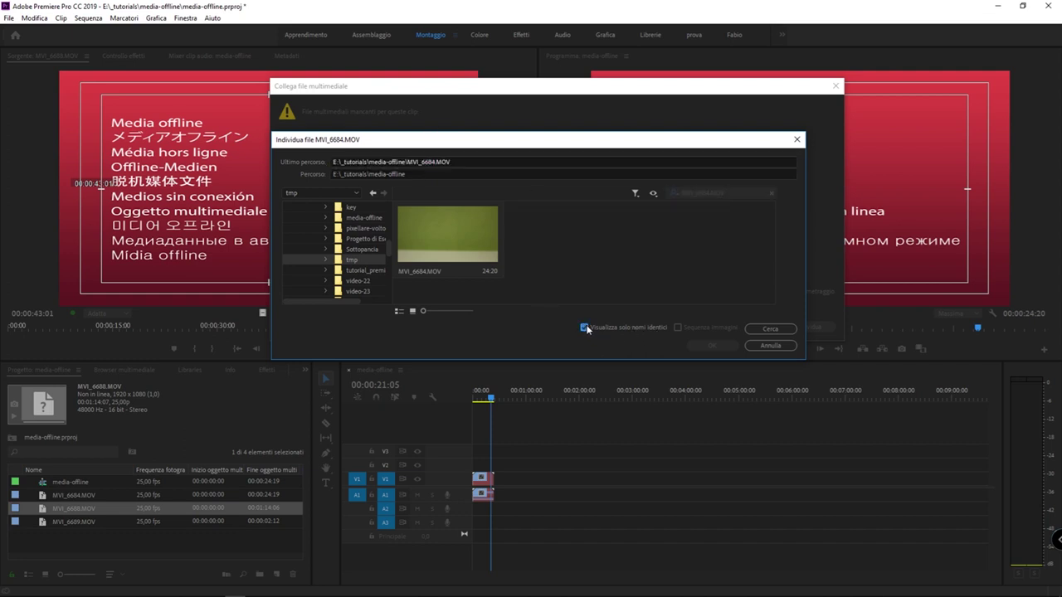
pyautogui.click(461, 246)
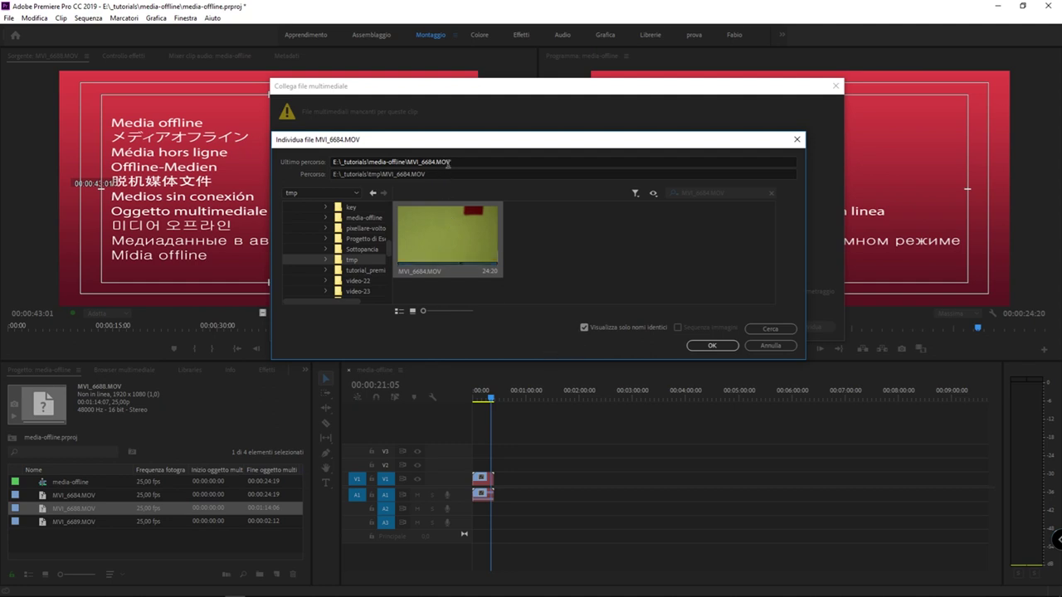
pyautogui.moveTo(452, 162); pyautogui.dragTo(401, 162)
pyautogui.click(446, 248)
pyautogui.click(709, 345)
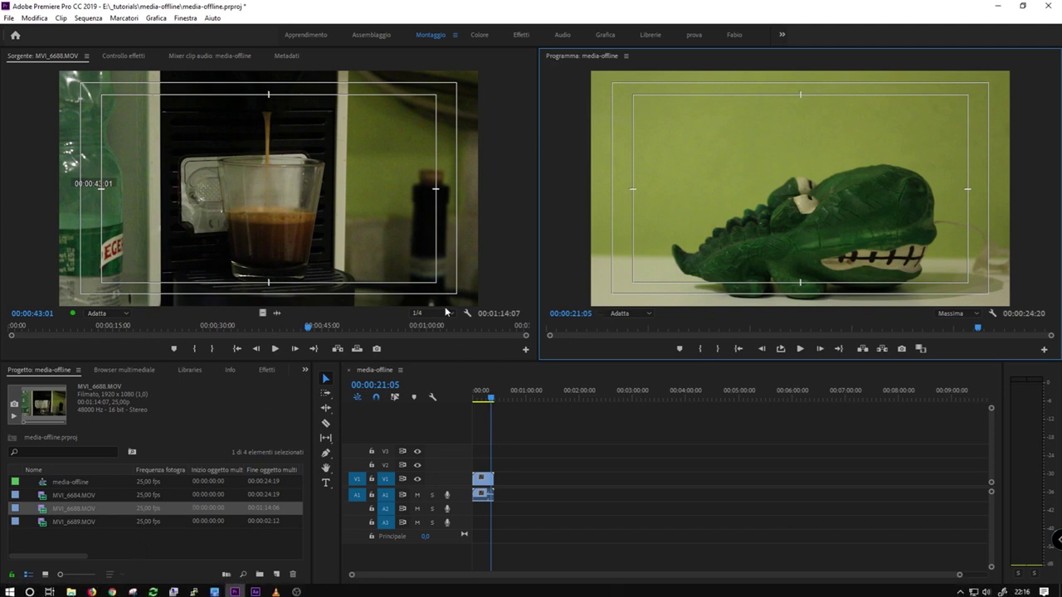
# Select and copy the three MOV clips in the tmp folder
pyautogui.click(71, 588)
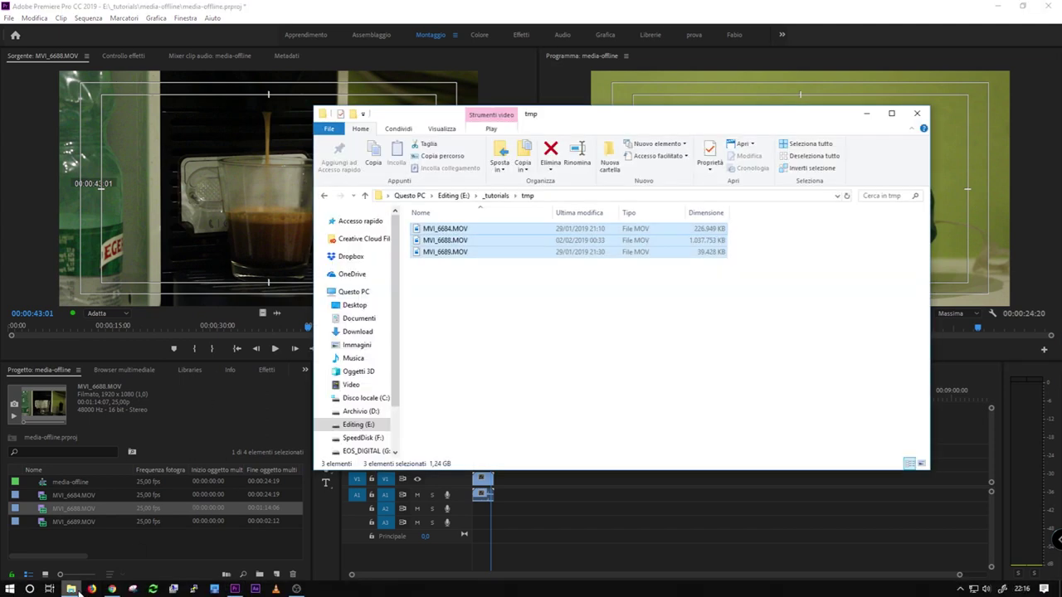
pyautogui.click(559, 297)
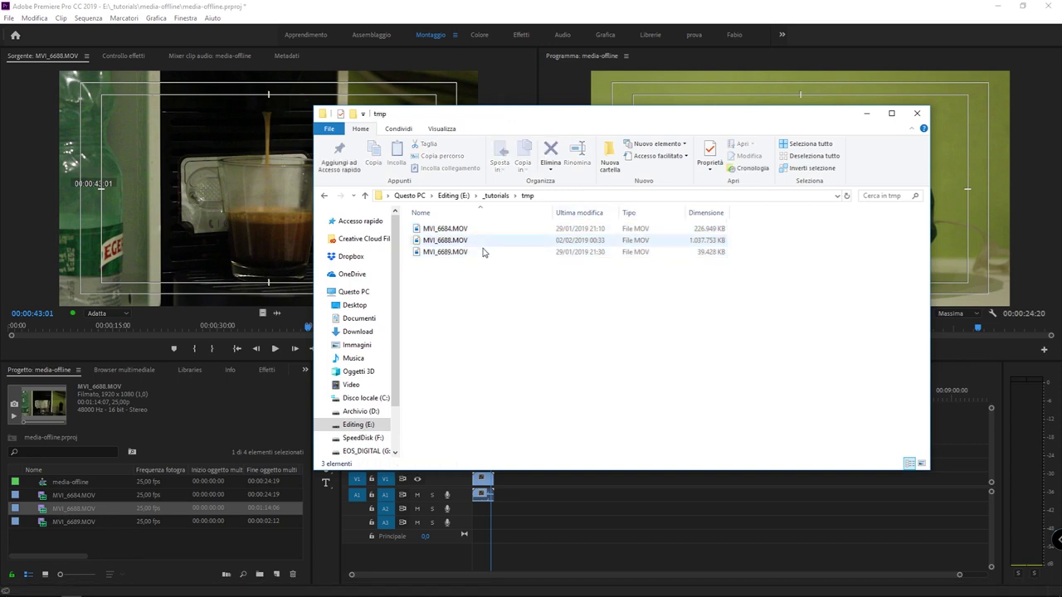
pyautogui.moveTo(480, 277); pyautogui.dragTo(431, 224)
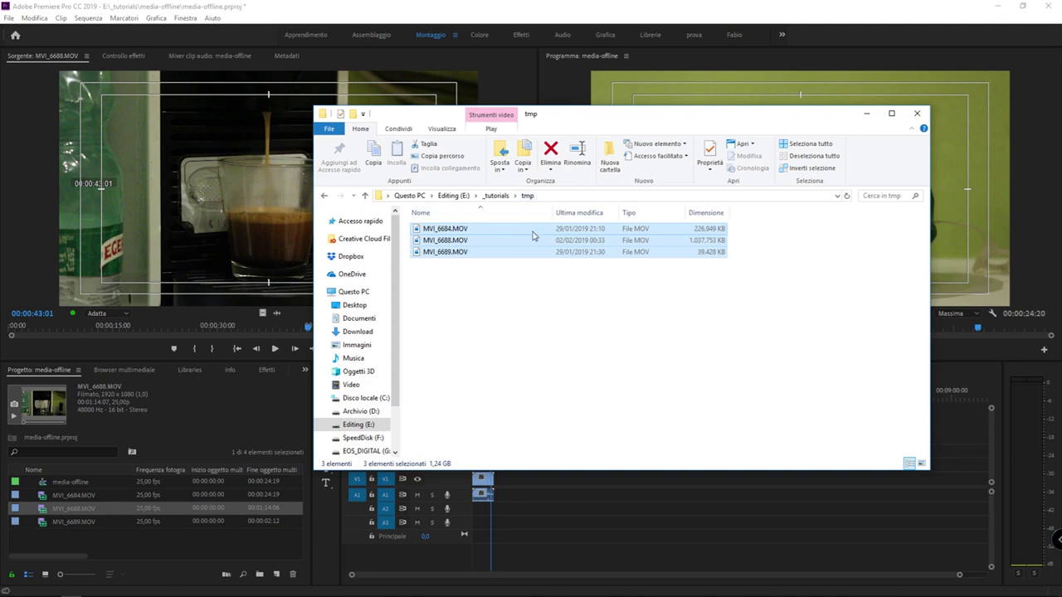
pyautogui.hotkey('ctrl', 'c')
# Paste the three clips into _tutorials > media-offline and select them
pyautogui.click(496, 197)
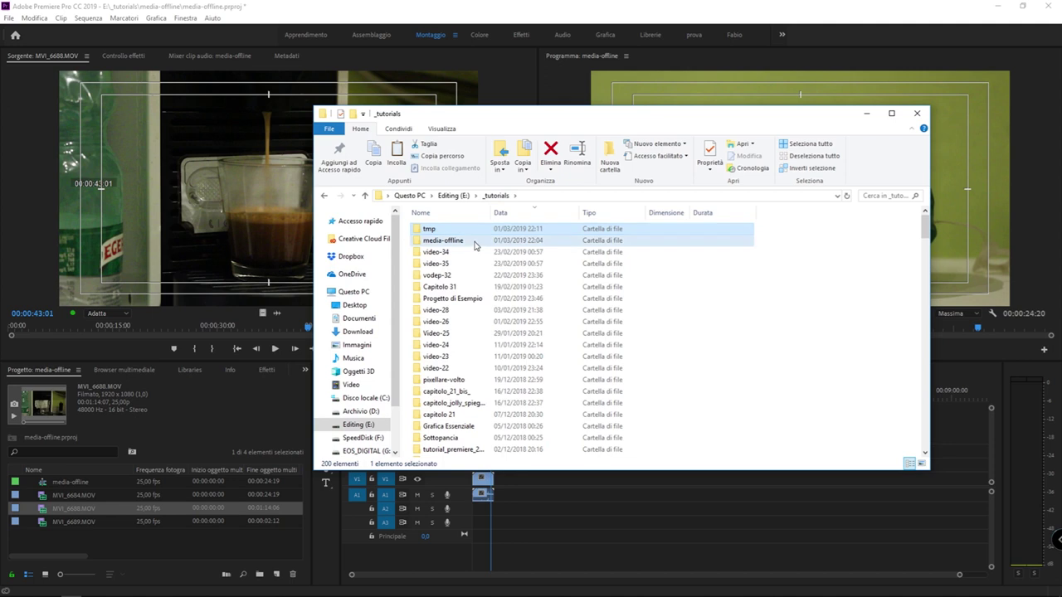
pyautogui.doubleClick(475, 241)
pyautogui.hotkey('ctrl', 'v')
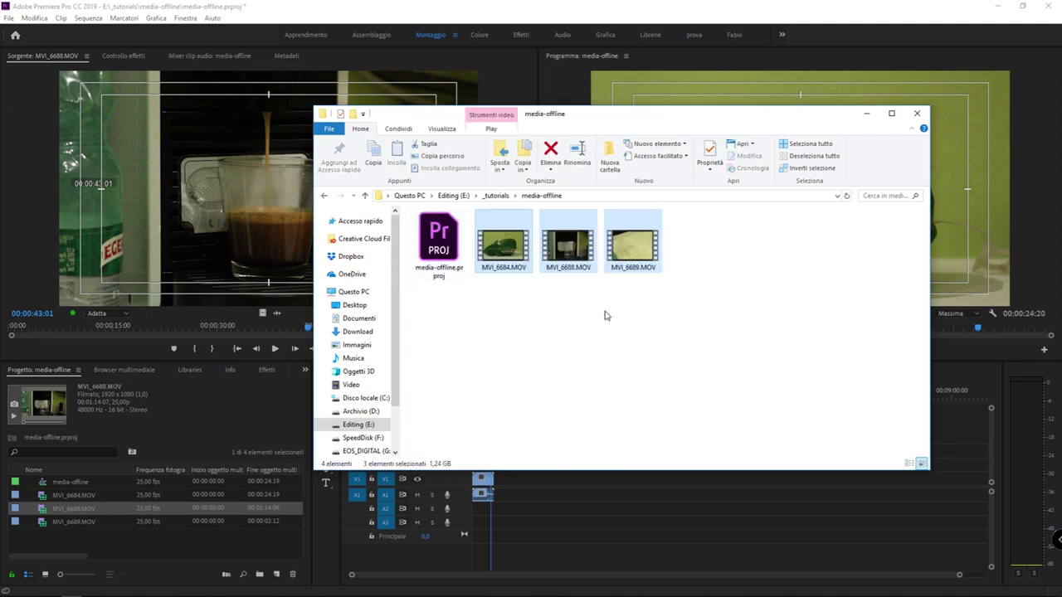
pyautogui.click(608, 316)
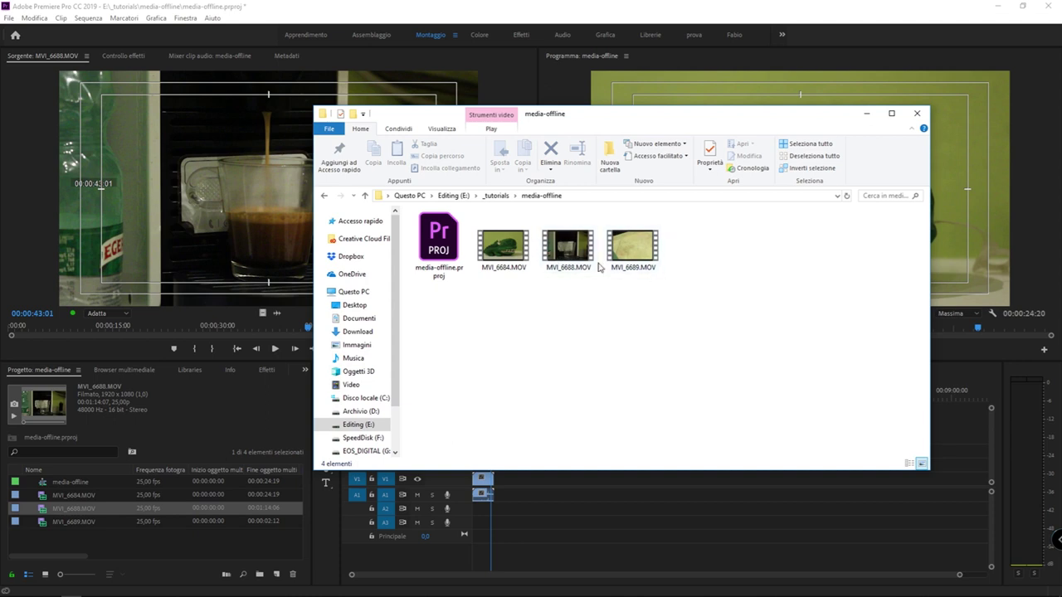
pyautogui.moveTo(611, 275)
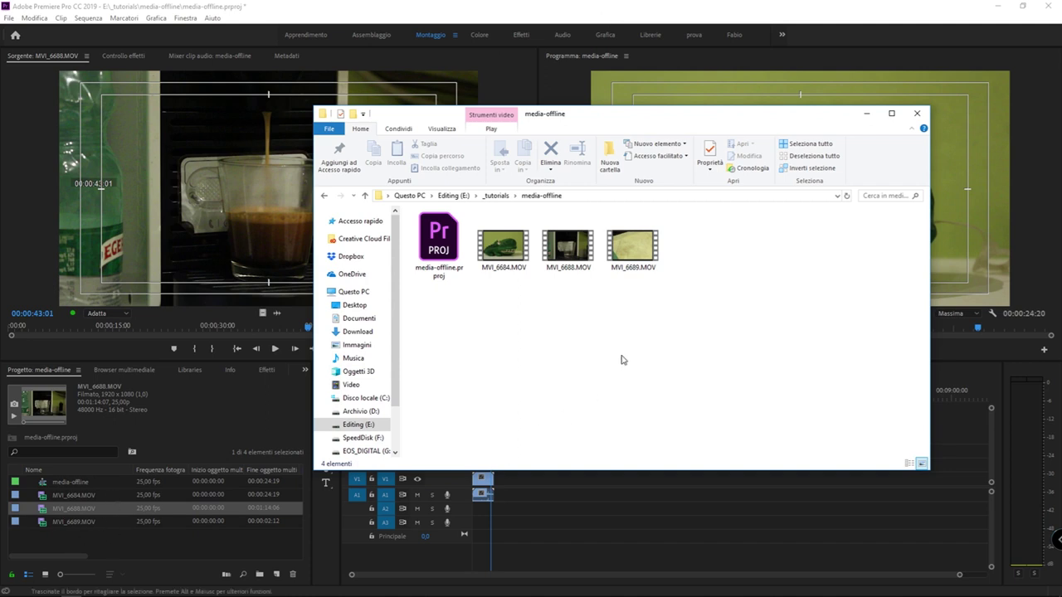
pyautogui.moveTo(626, 358); pyautogui.dragTo(499, 237)
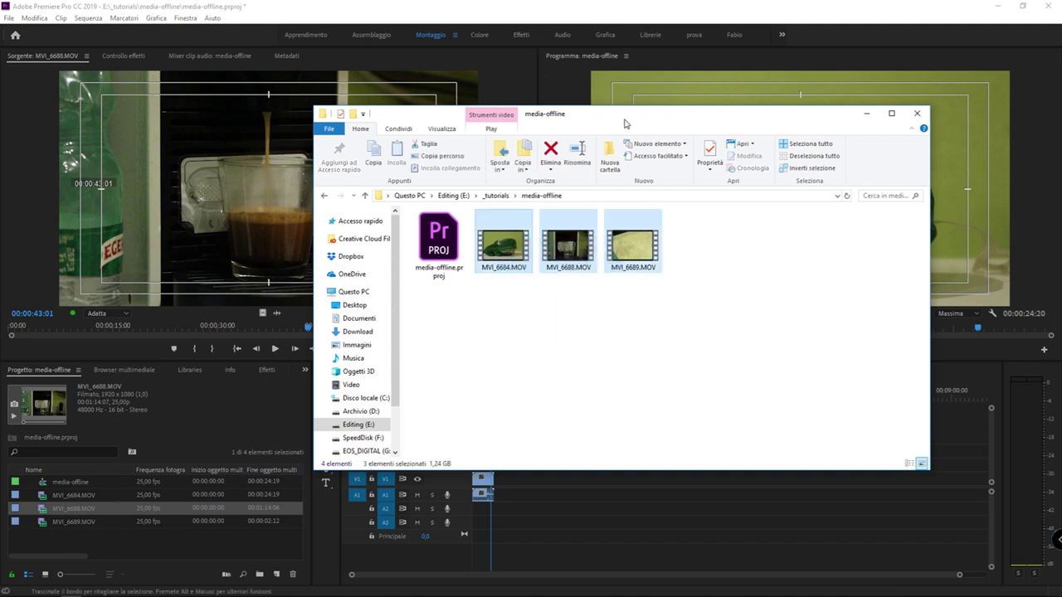
pyautogui.hotkey('alt', 'Tab')
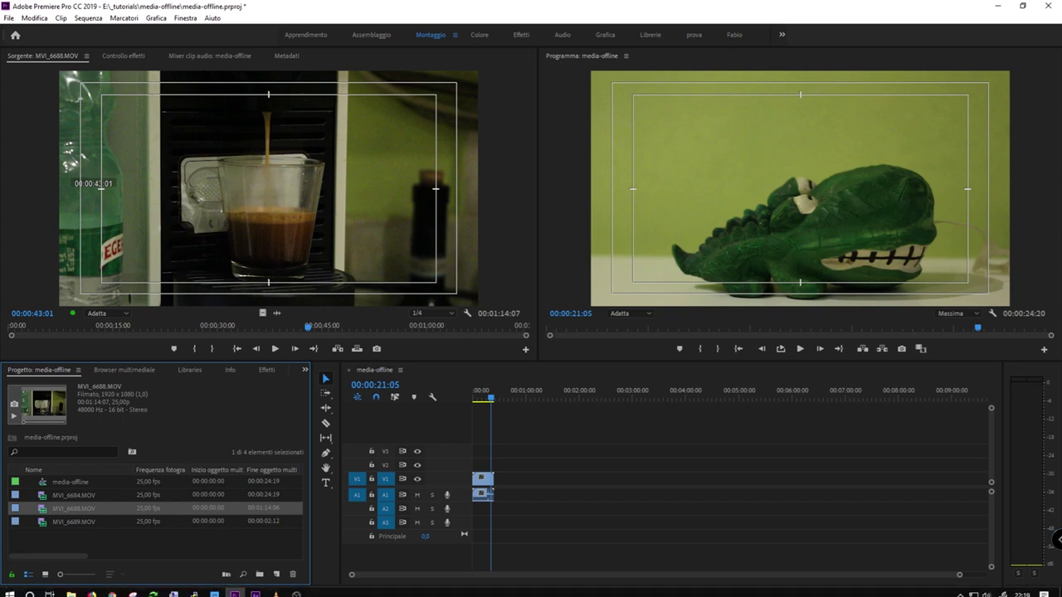
# Rename MVI_6689.MOV in the media-offline folder to pippo.MOV
pyautogui.click(70, 589)
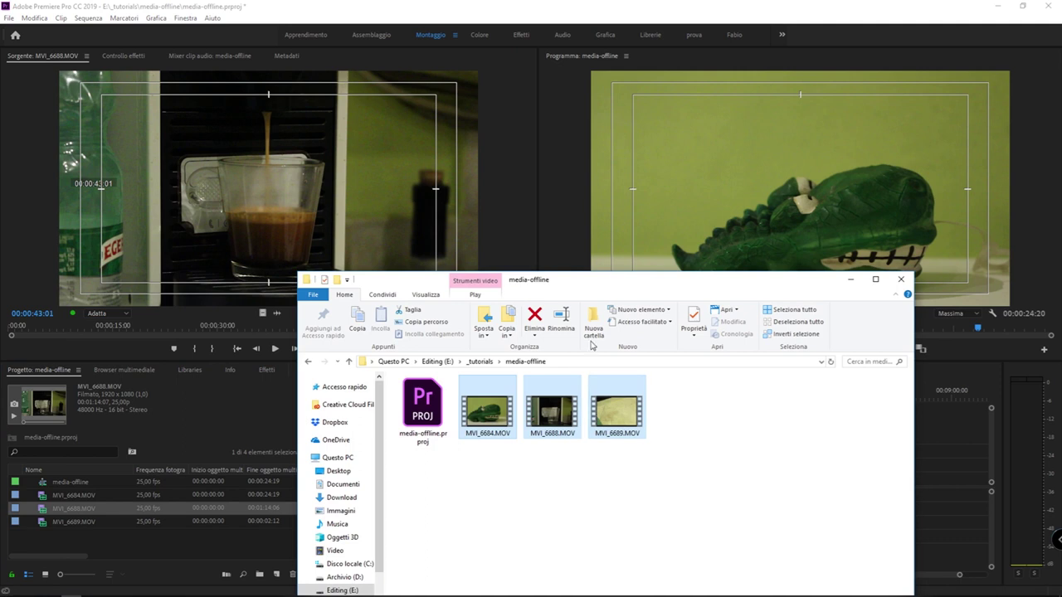
pyautogui.moveTo(614, 290); pyautogui.dragTo(606, 100)
pyautogui.click(627, 288)
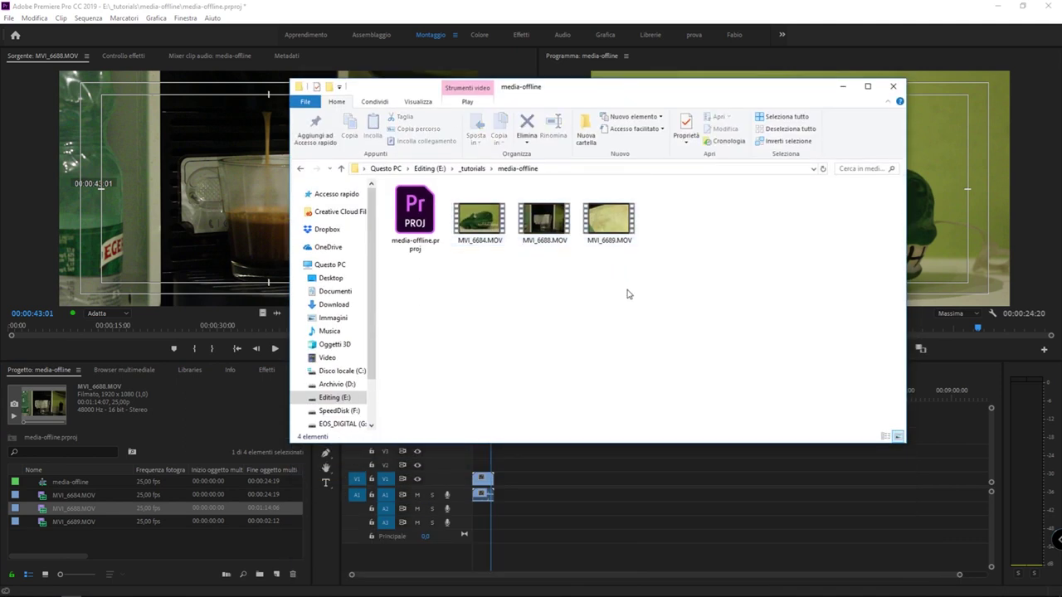
pyautogui.click(608, 247)
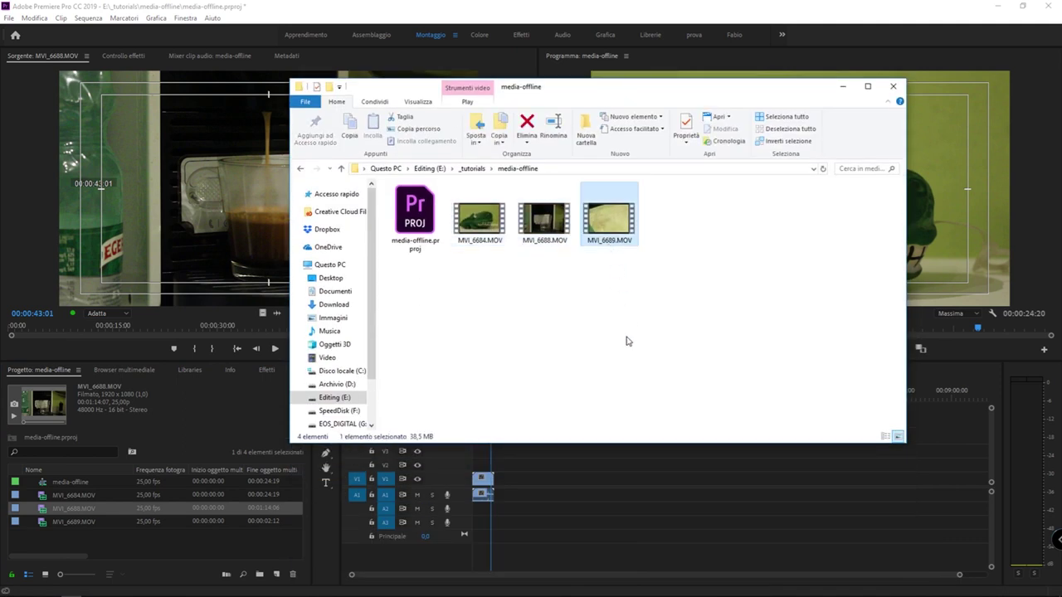
pyautogui.click(618, 242)
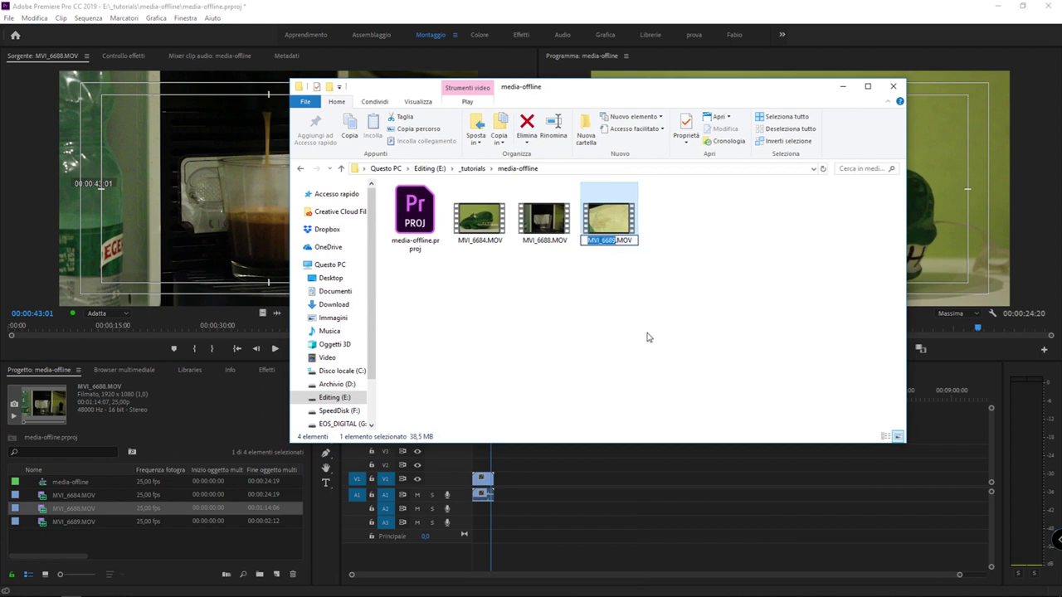
pyautogui.write('pippo')
pyautogui.press('Return')
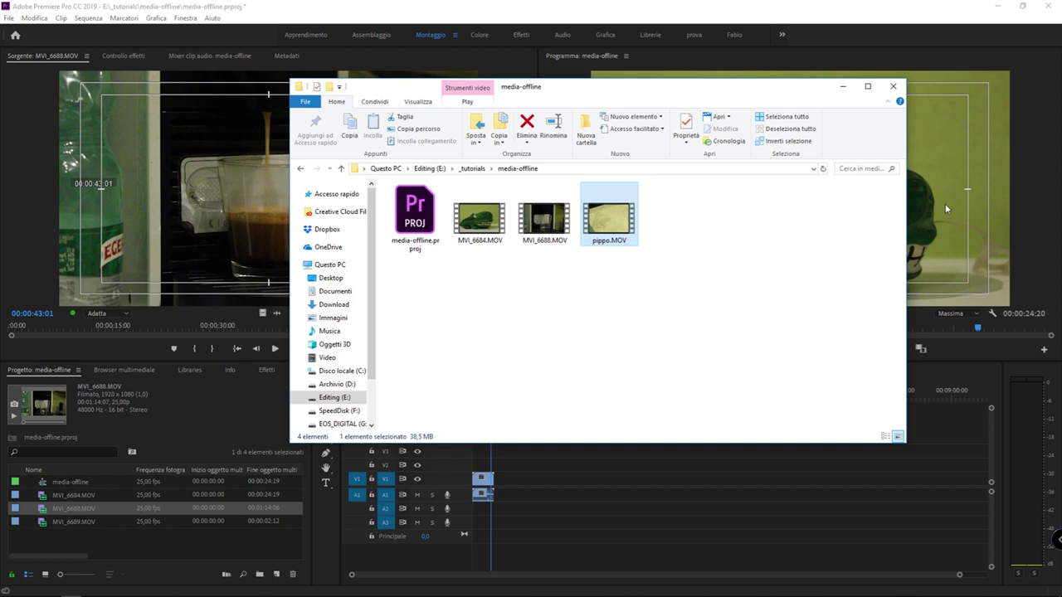
pyautogui.click(966, 139)
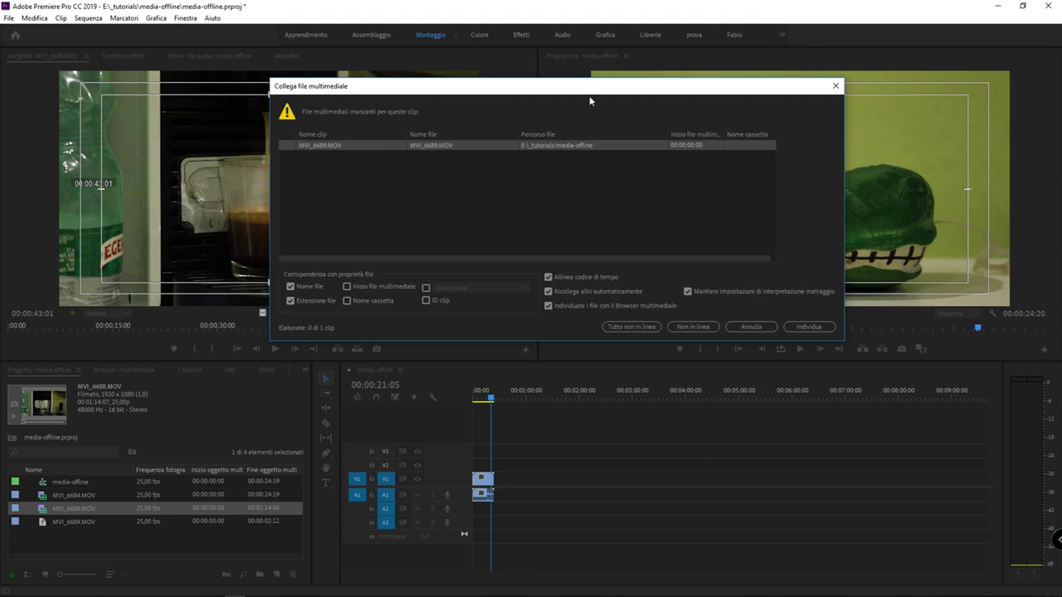
# Start locating MVI_6689.MOV and search for it under the _tutorials folder
pyautogui.click(809, 302)
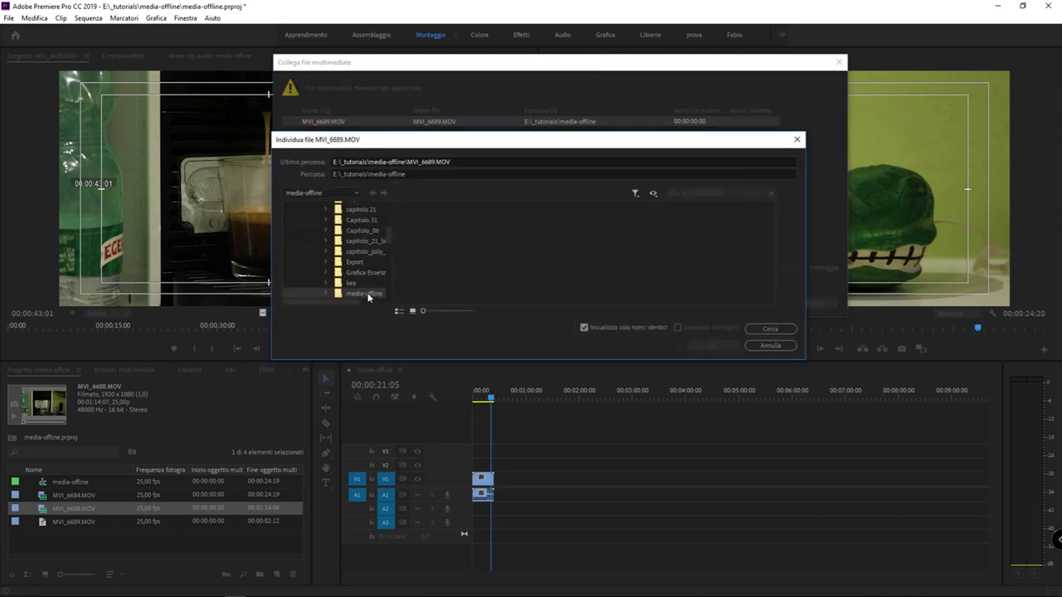
pyautogui.scroll(1, 369, 297)
pyautogui.scroll(2, 368, 292)
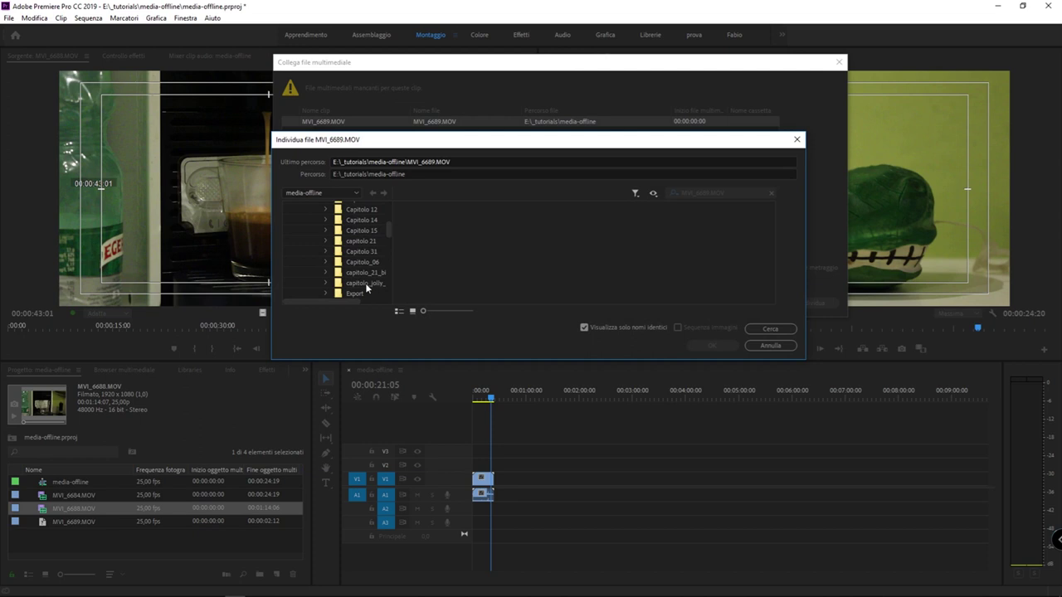
pyautogui.scroll(-3, 366, 287)
pyautogui.scroll(5, 363, 269)
pyautogui.click(349, 241)
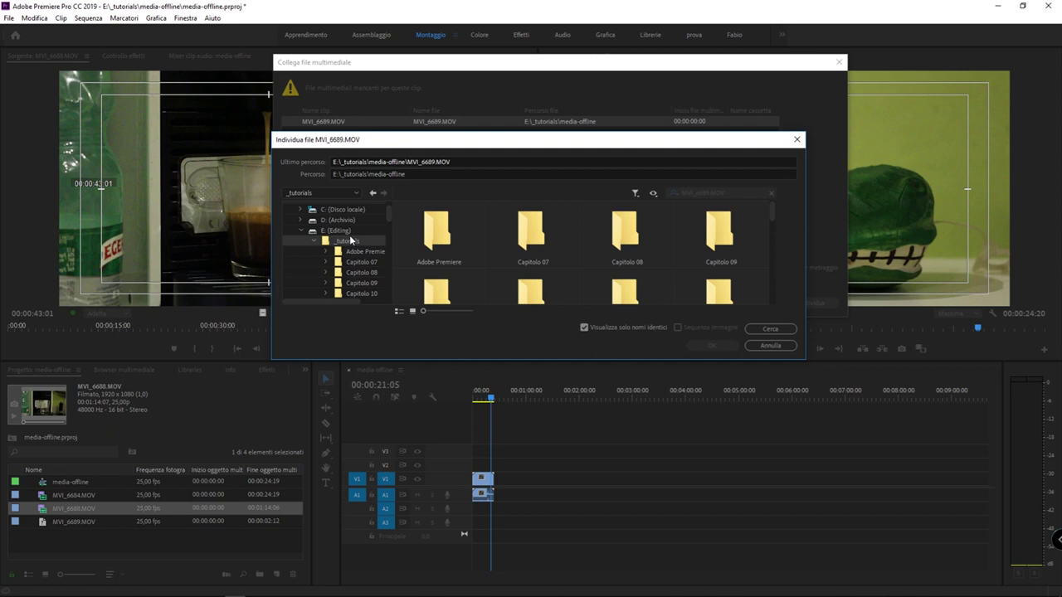
pyautogui.click(769, 330)
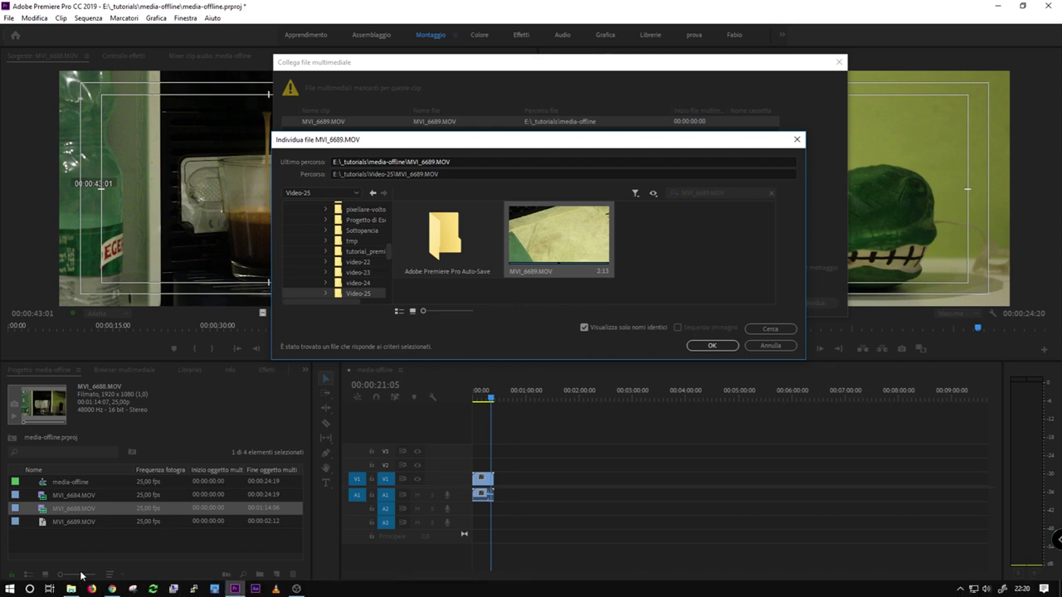
# Compare with File Explorer showing pippo.MOV and inspect the clip's last known path
pyautogui.click(91, 589)
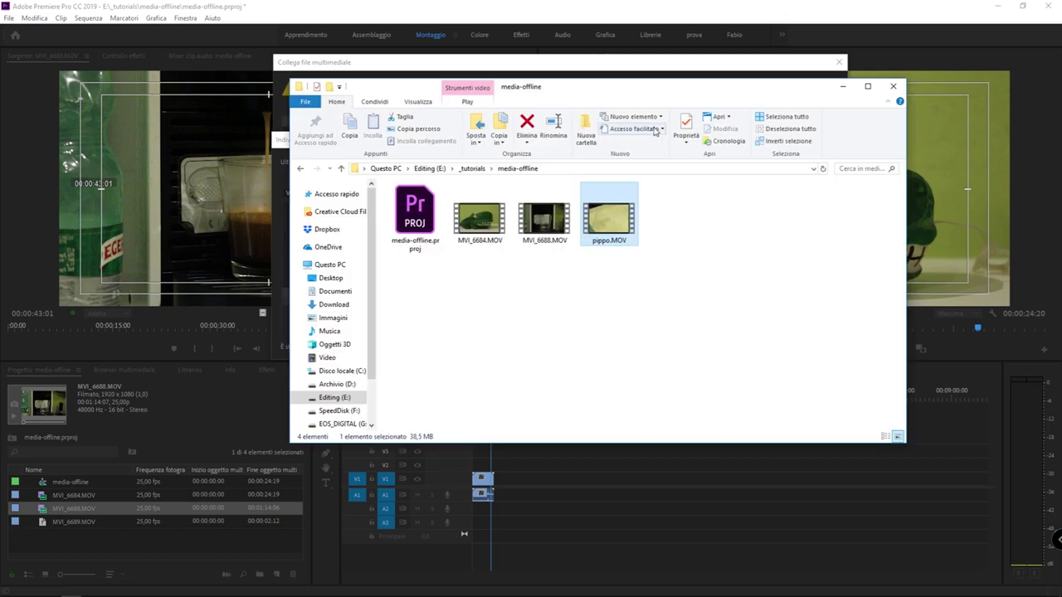
pyautogui.click(666, 71)
pyautogui.moveTo(649, 87); pyautogui.dragTo(626, 435)
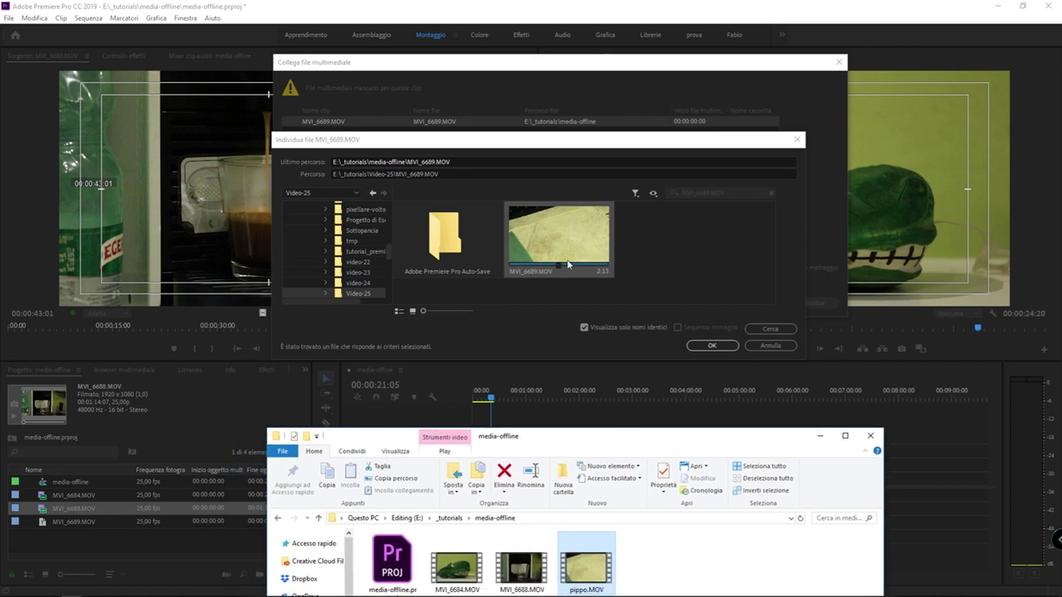
pyautogui.click(551, 284)
pyautogui.click(543, 269)
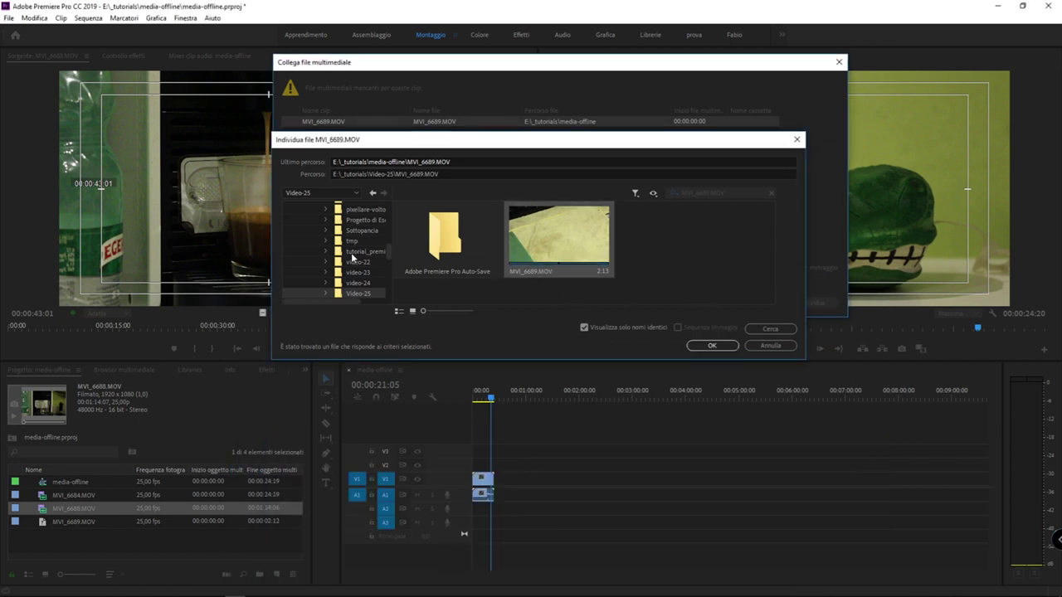
pyautogui.scroll(5, 357, 249)
pyautogui.scroll(5, 373, 240)
pyautogui.scroll(5, 366, 238)
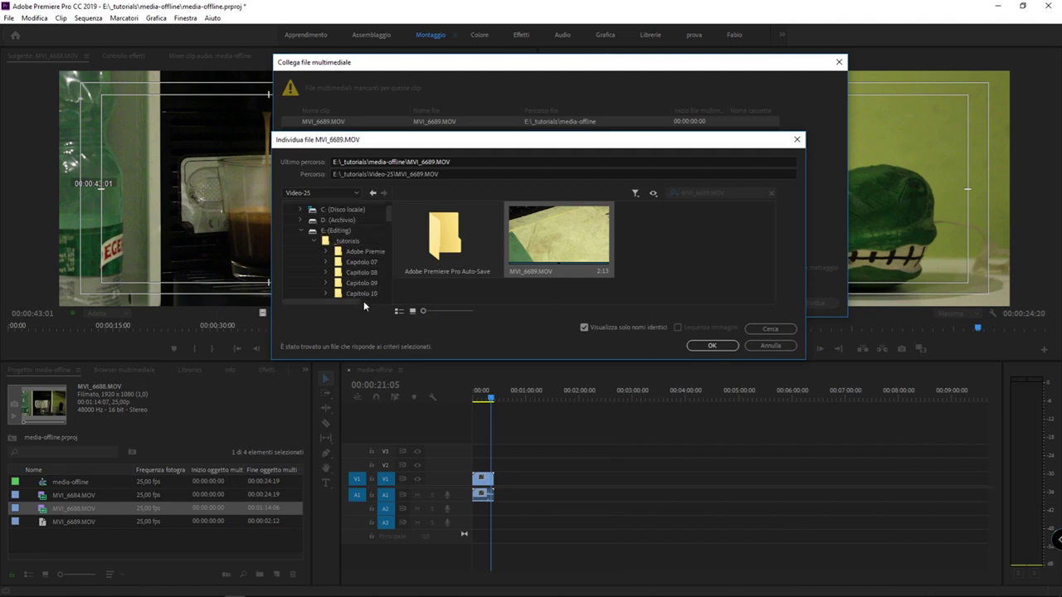
pyautogui.scroll(-5, 363, 266)
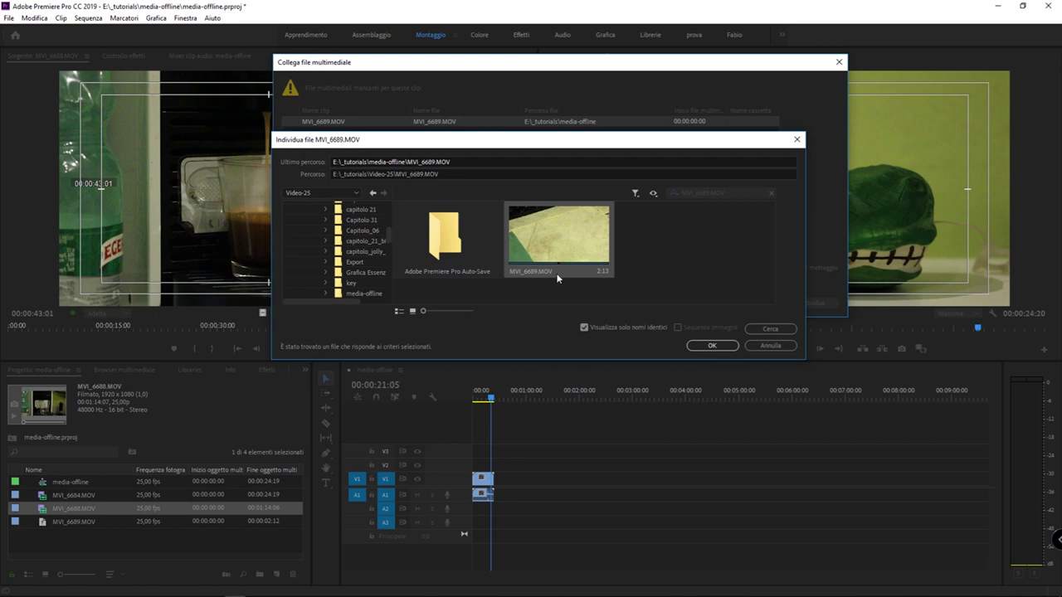
pyautogui.click(461, 163)
pyautogui.click(450, 173)
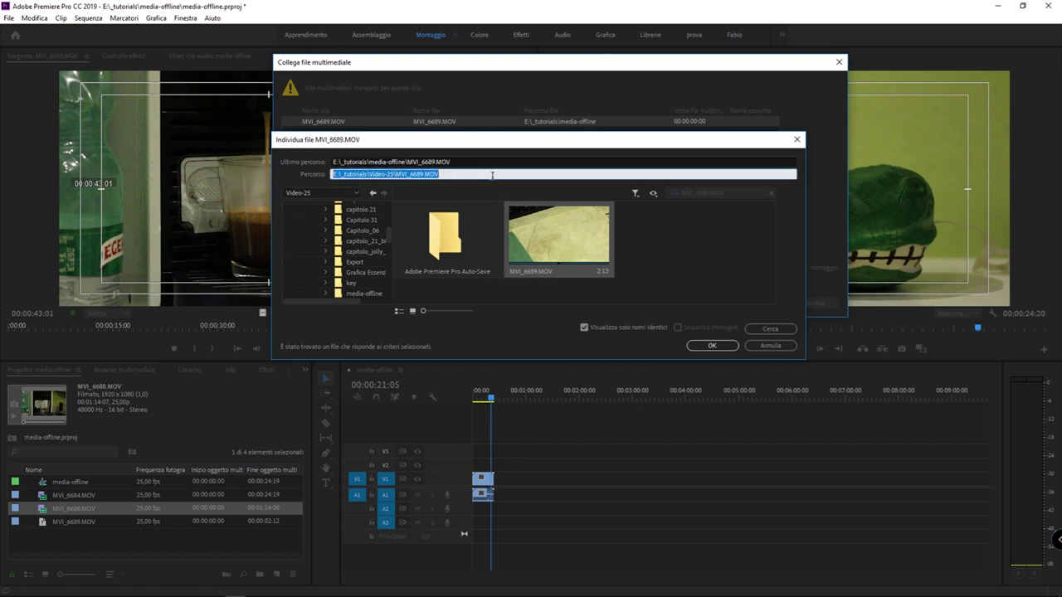
pyautogui.click(564, 262)
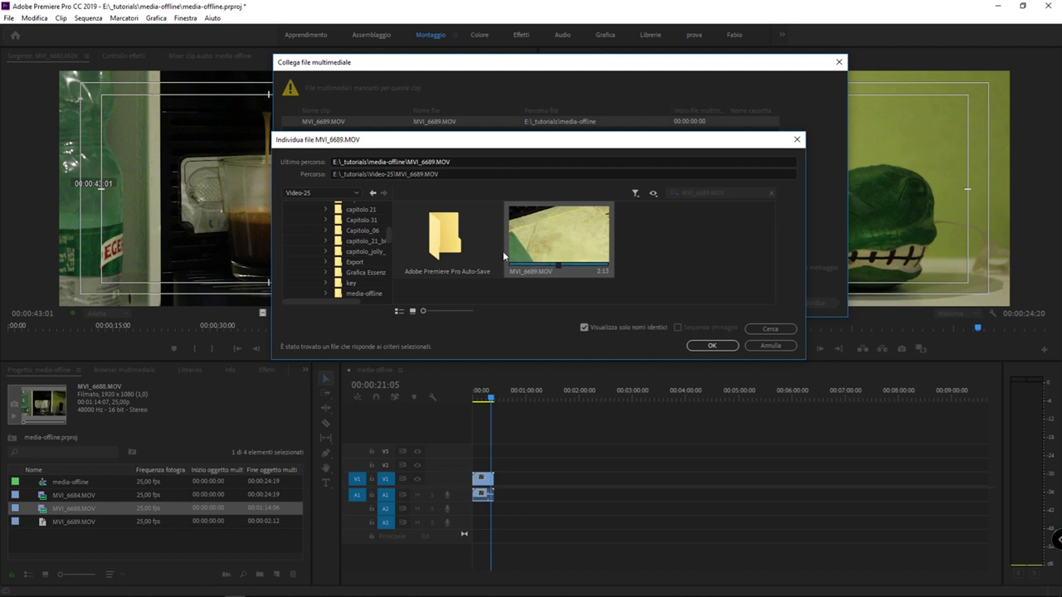
# Browse through _tutorials and tmp, ending in the media-offline folder
pyautogui.scroll(5, 361, 265)
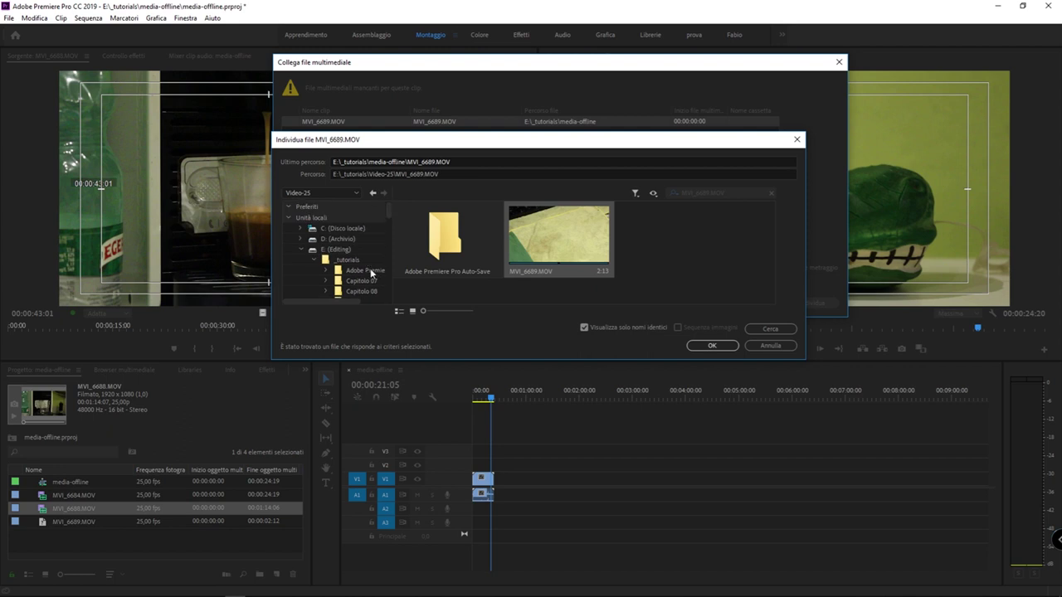
pyautogui.click(352, 261)
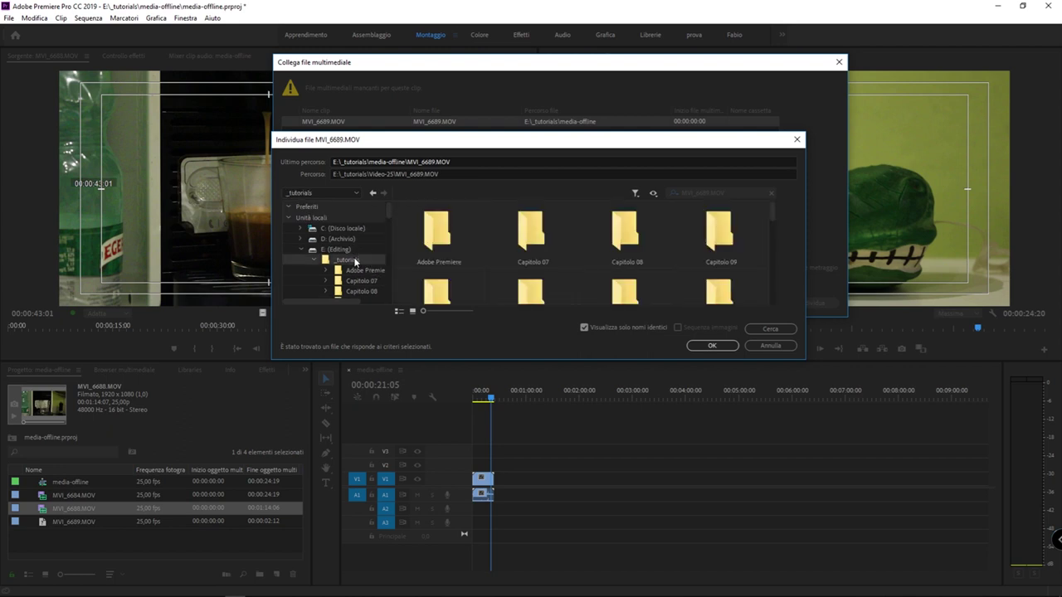
pyautogui.scroll(-3, 360, 292)
pyautogui.scroll(-3, 361, 292)
pyautogui.scroll(-3, 362, 291)
pyautogui.scroll(-3, 380, 286)
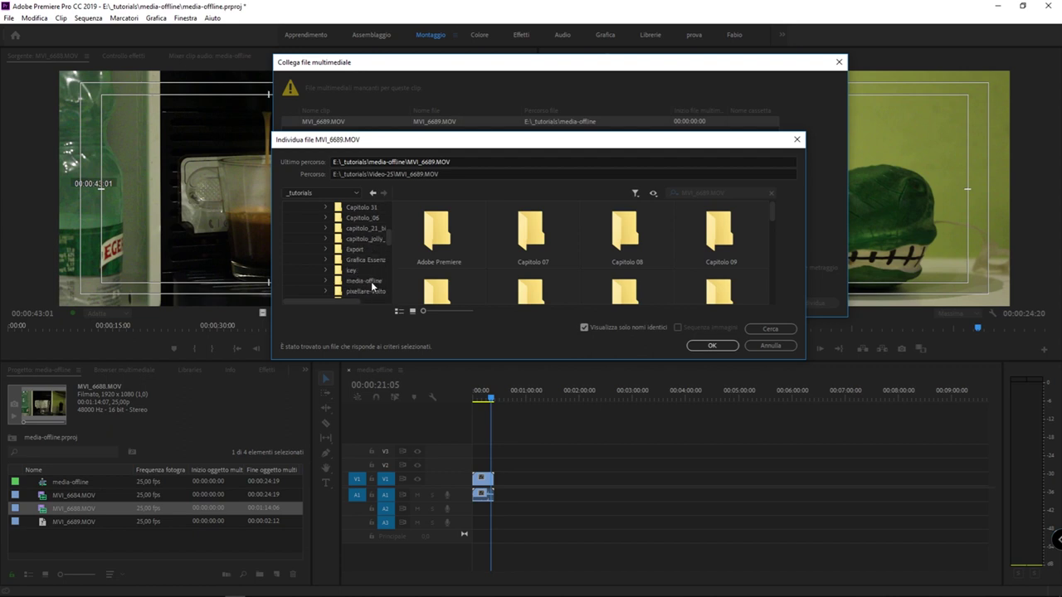
pyautogui.click(354, 292)
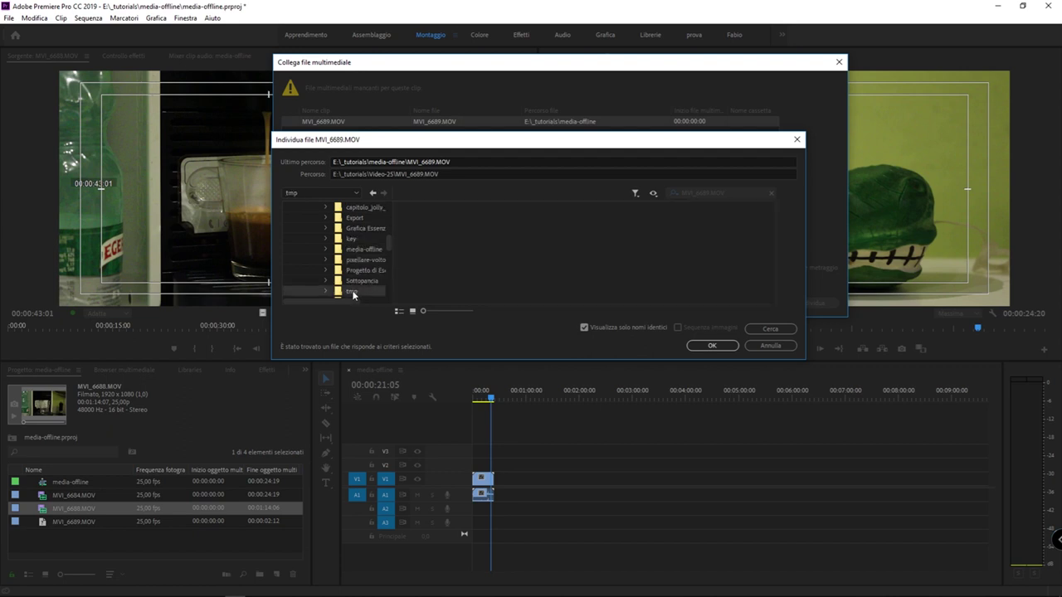
pyautogui.scroll(5, 369, 282)
pyautogui.scroll(5, 375, 278)
pyautogui.scroll(-3, 376, 277)
pyautogui.scroll(3, 380, 265)
pyautogui.scroll(-3, 370, 286)
pyautogui.scroll(-4, 371, 284)
pyautogui.scroll(-3, 374, 274)
pyautogui.click(371, 252)
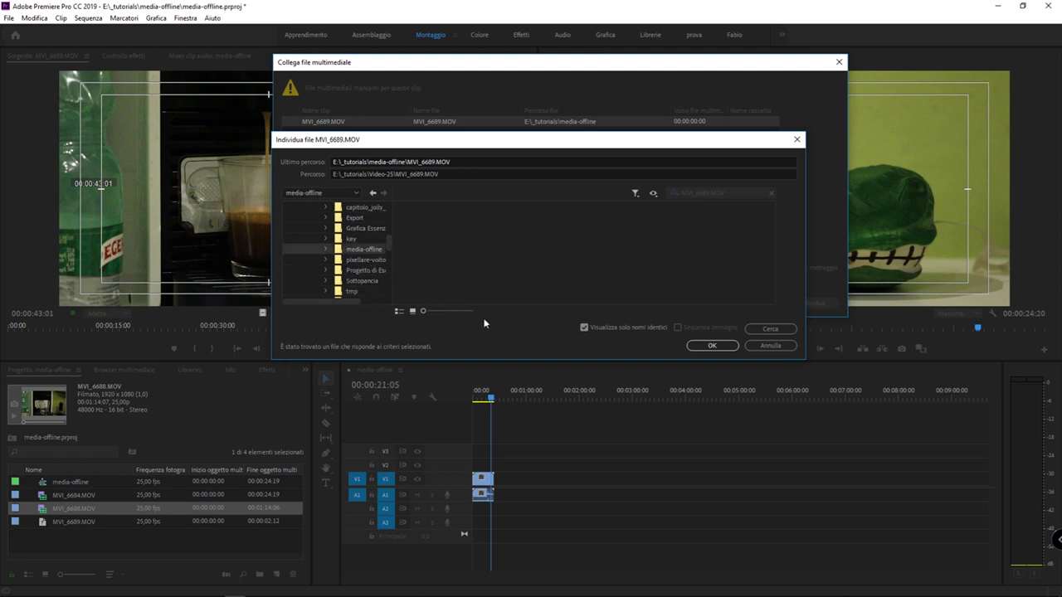
# Turn off 'Visualizza solo nomi identici', pick pippo.MOV and relink MVI_6689.MOV to it
pyautogui.click(615, 326)
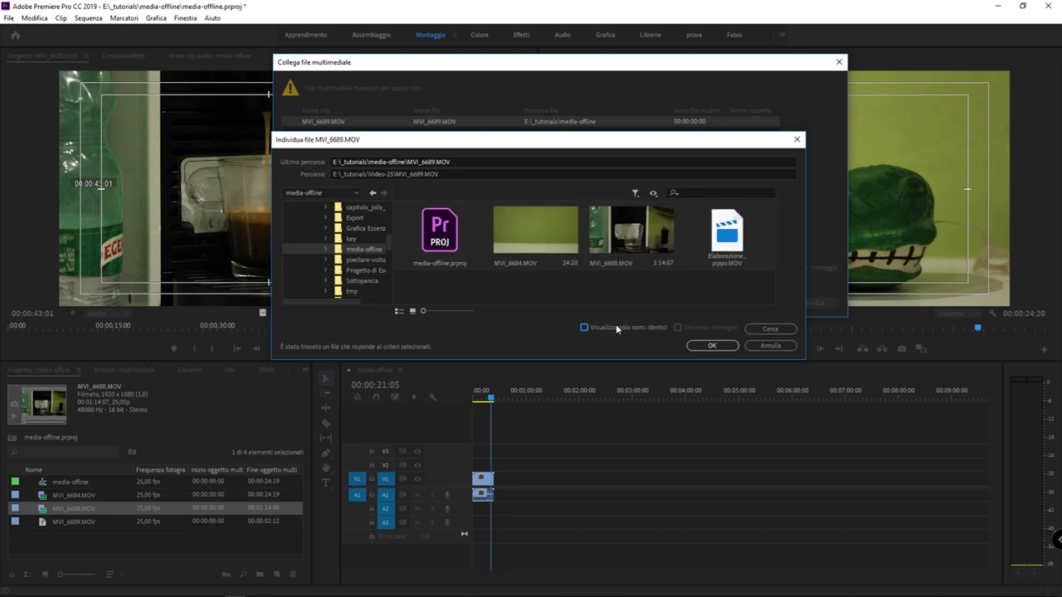
pyautogui.click(731, 246)
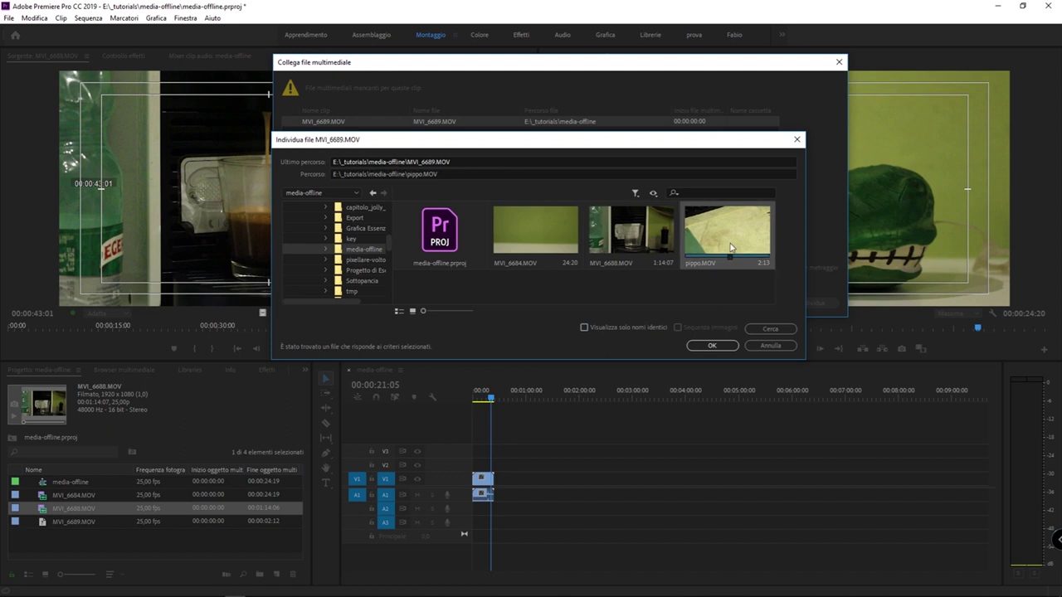
pyautogui.click(711, 345)
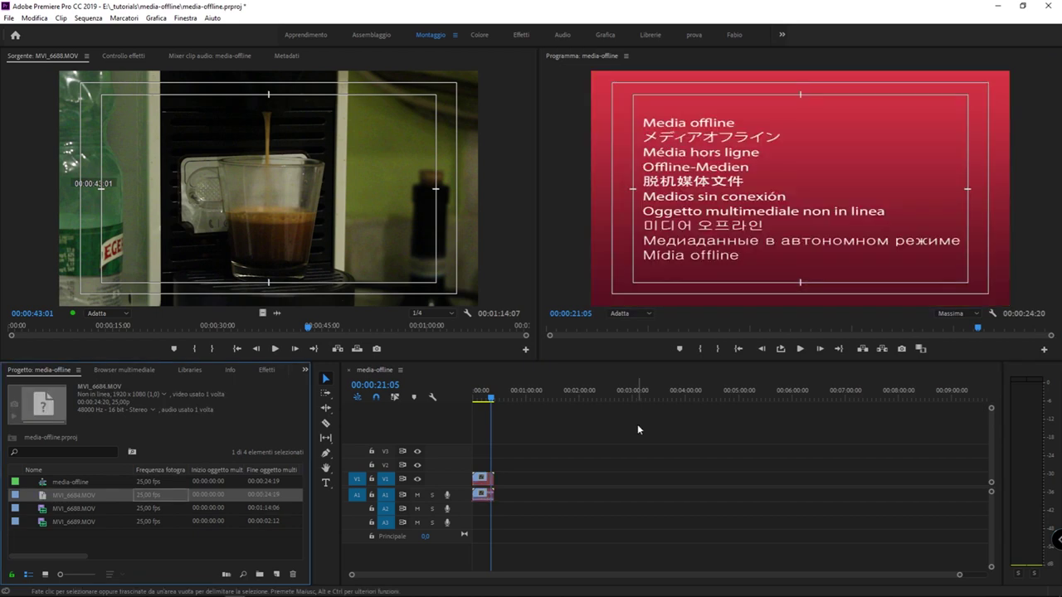
# Make MVI_6688.MOV offline through the Project panel's 'Rendi non in linea...' command
pyautogui.click(55, 509)
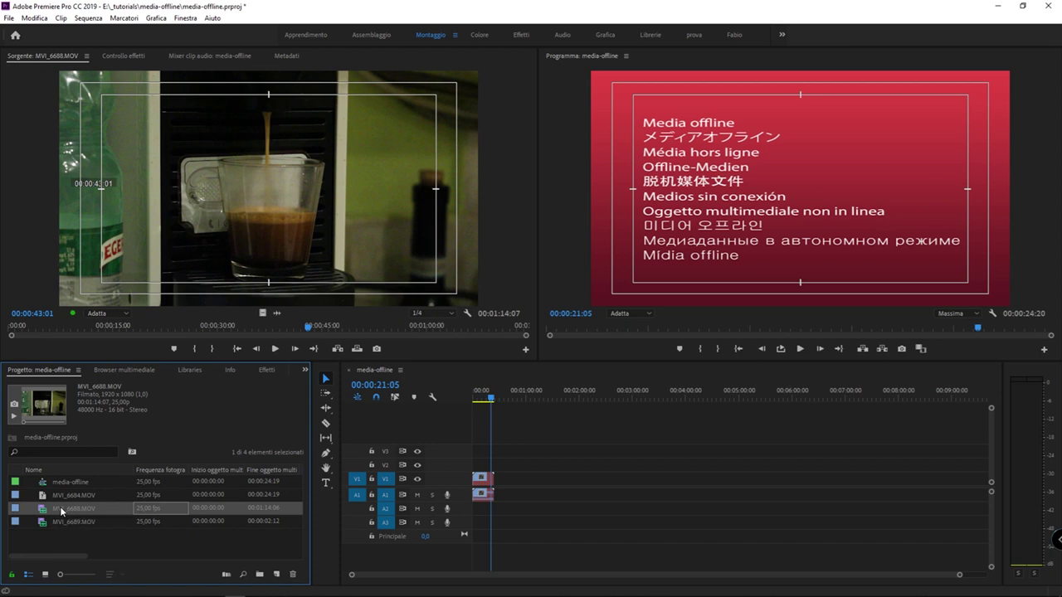
pyautogui.rightClick(64, 512)
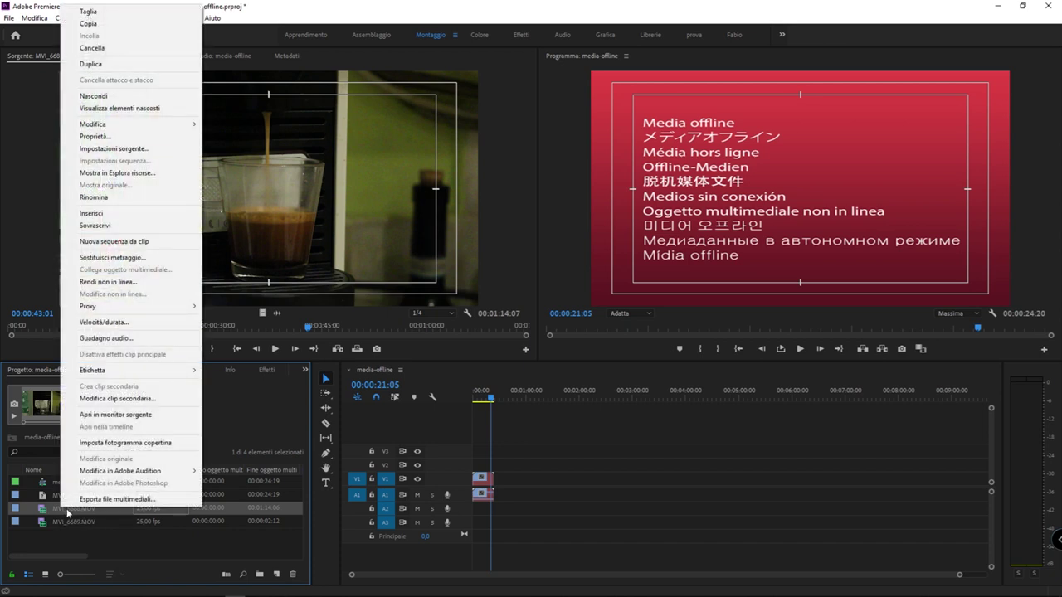
pyautogui.click(165, 283)
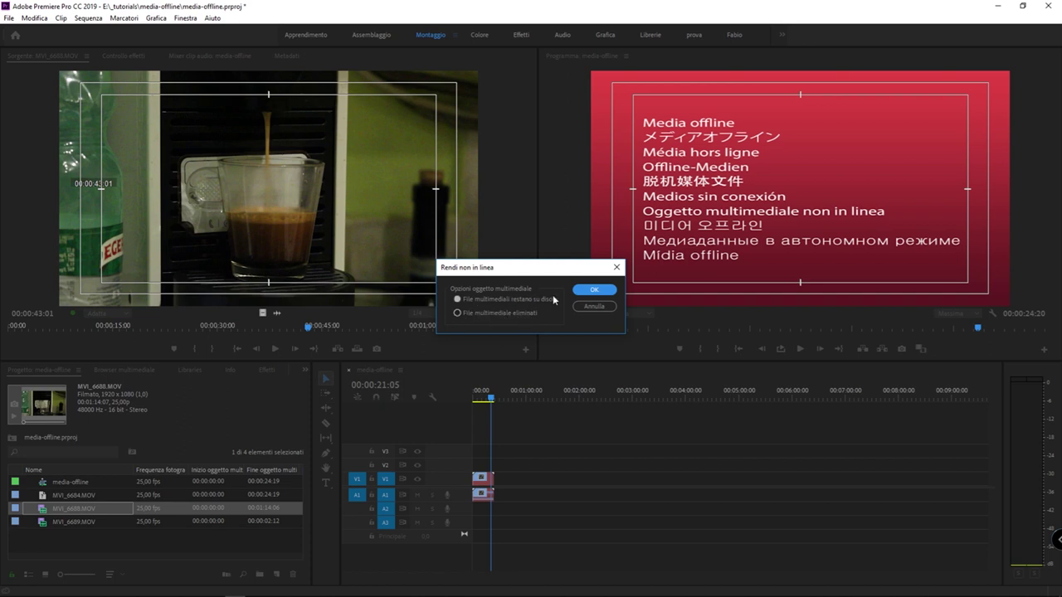
pyautogui.click(605, 290)
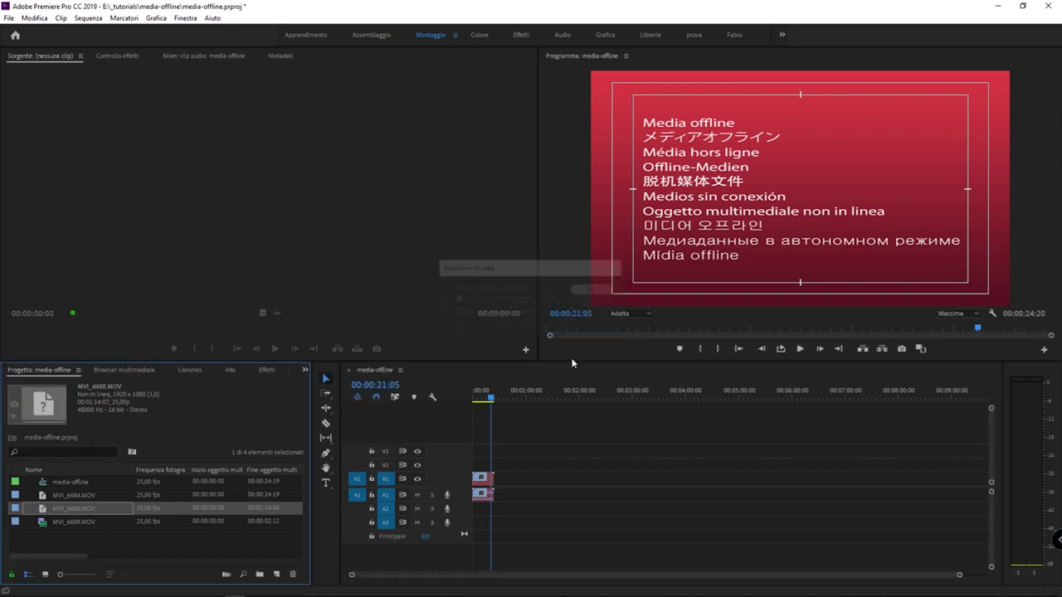
pyautogui.doubleClick(46, 508)
pyautogui.click(253, 8)
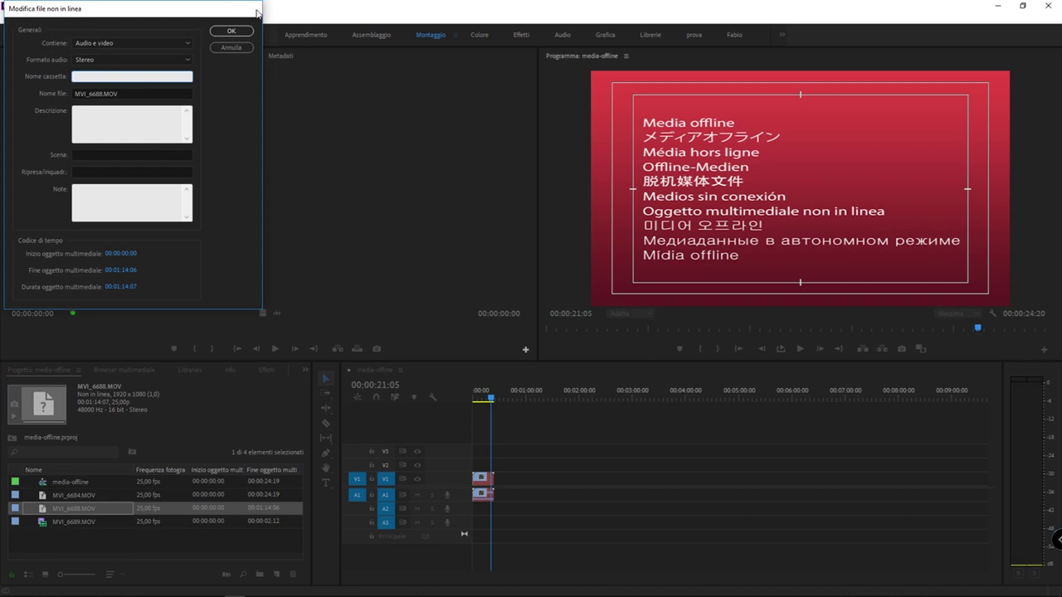
pyautogui.click(72, 496)
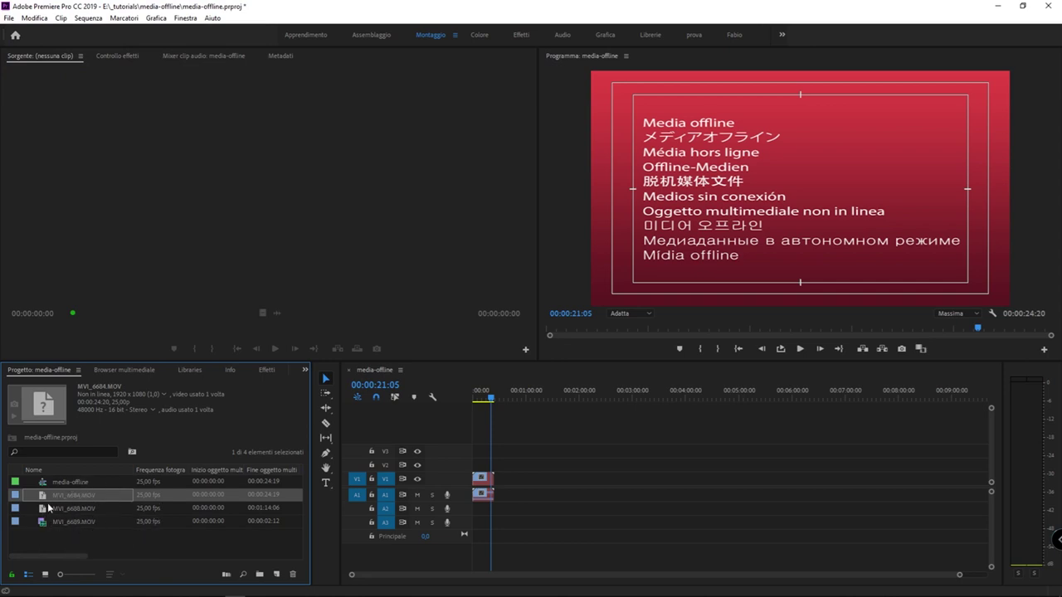
pyautogui.moveTo(76, 510)
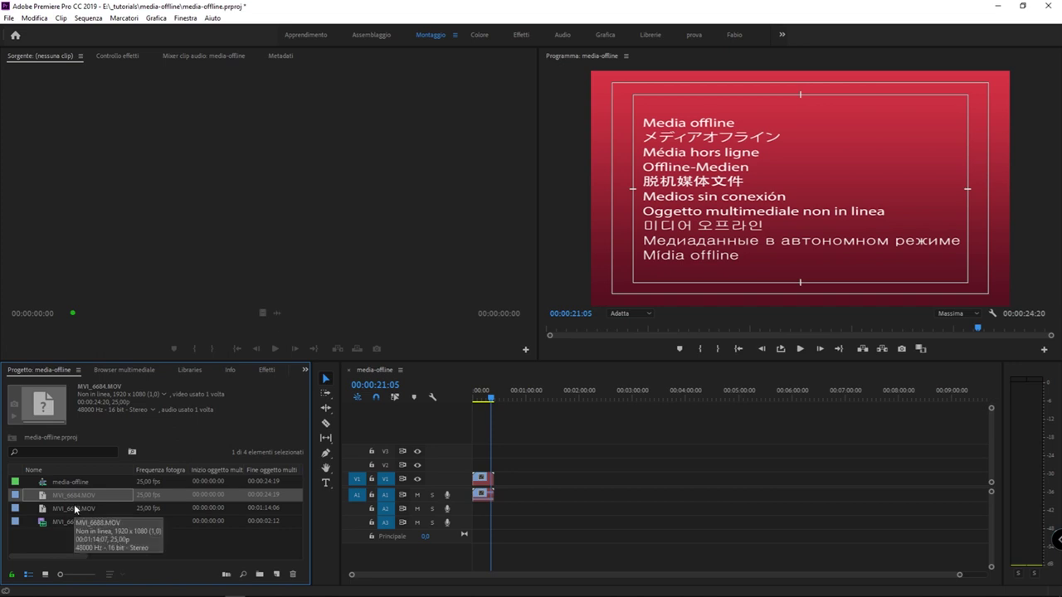
pyautogui.click(607, 446)
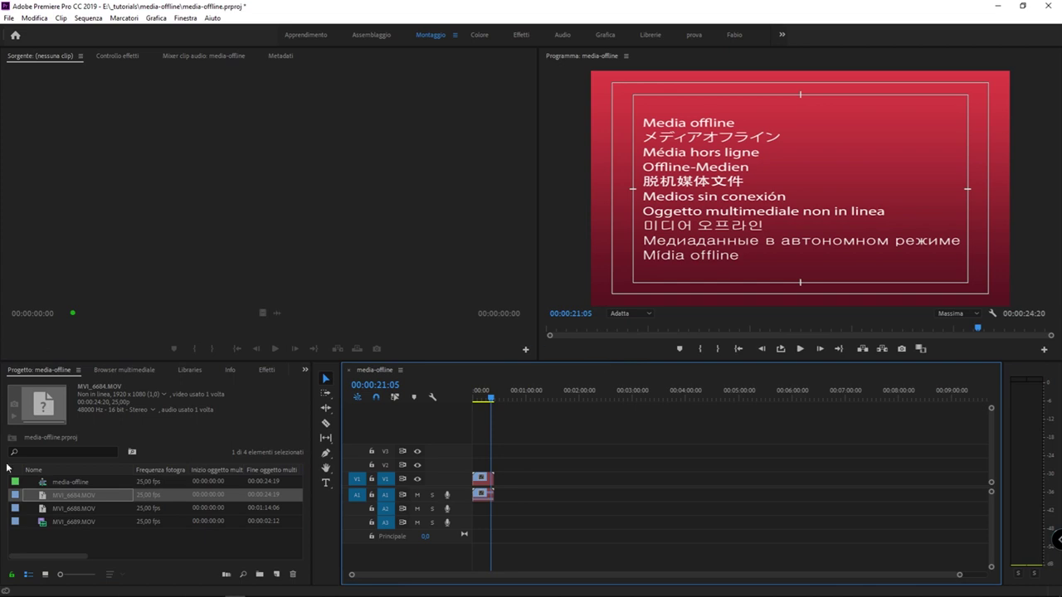
pyautogui.click(72, 509)
pyautogui.click(62, 497)
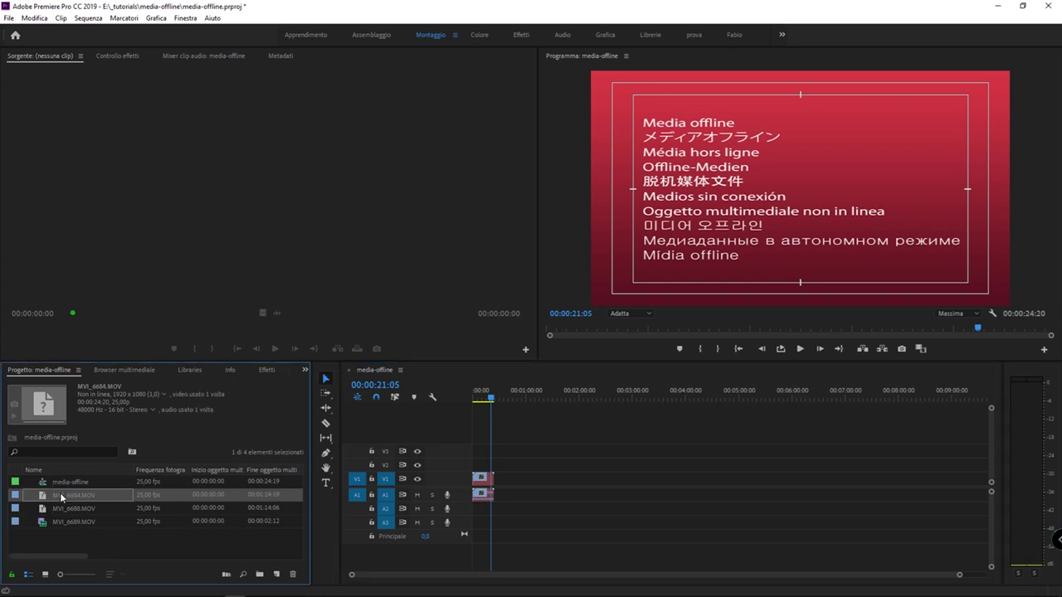
pyautogui.rightClick(61, 497)
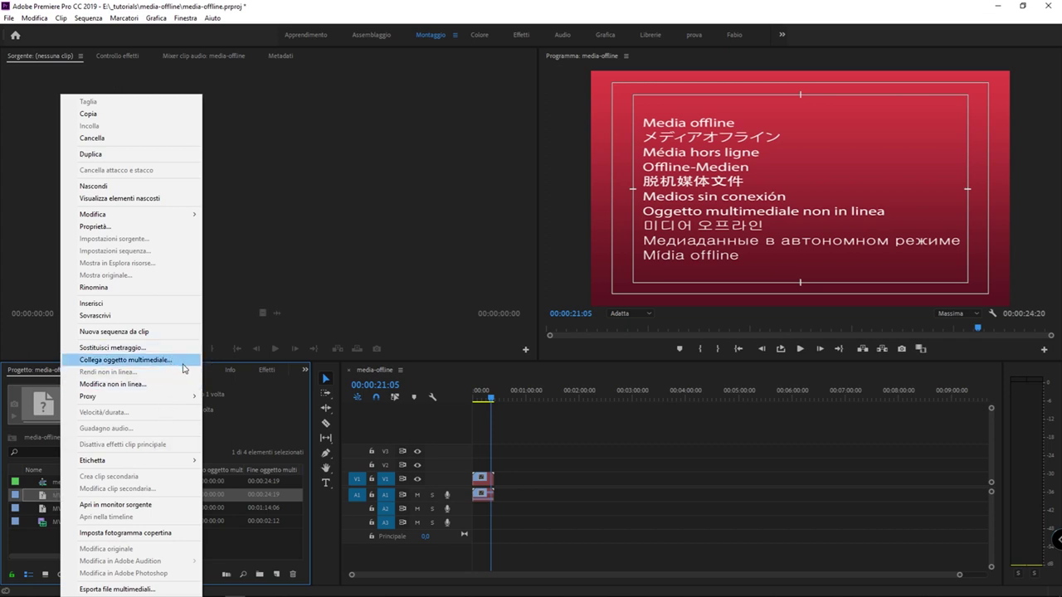
pyautogui.click(184, 368)
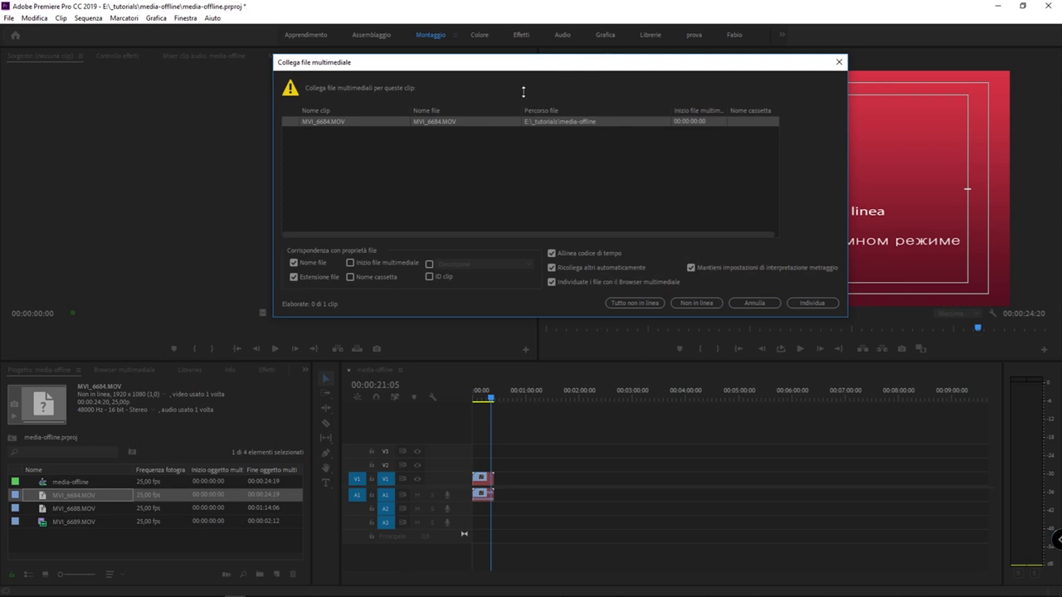
pyautogui.press('Escape')
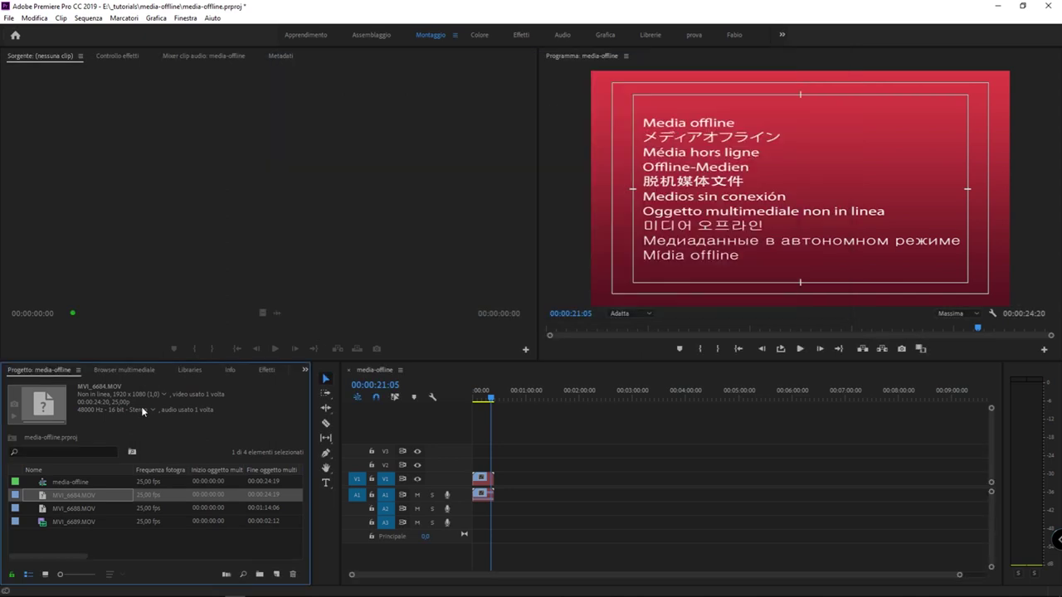
# Select the offline clips MVI_6684.MOV and MVI_6688.MOV together and start Link Media on them
pyautogui.keyDown('ctrl'); pyautogui.click(125, 509); pyautogui.keyUp('ctrl')
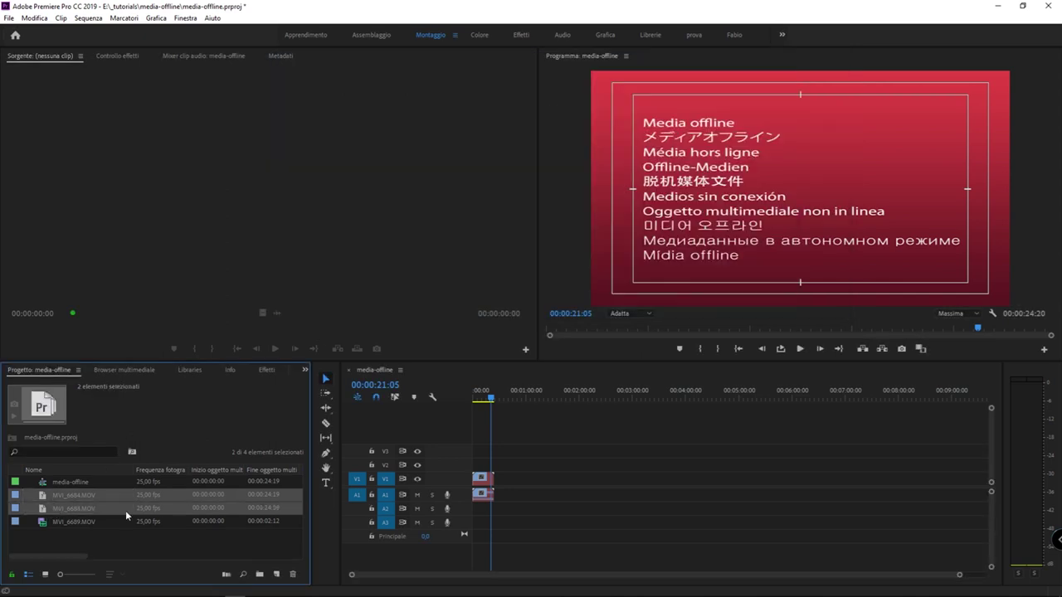
pyautogui.rightClick(75, 502)
pyautogui.moveTo(147, 423)
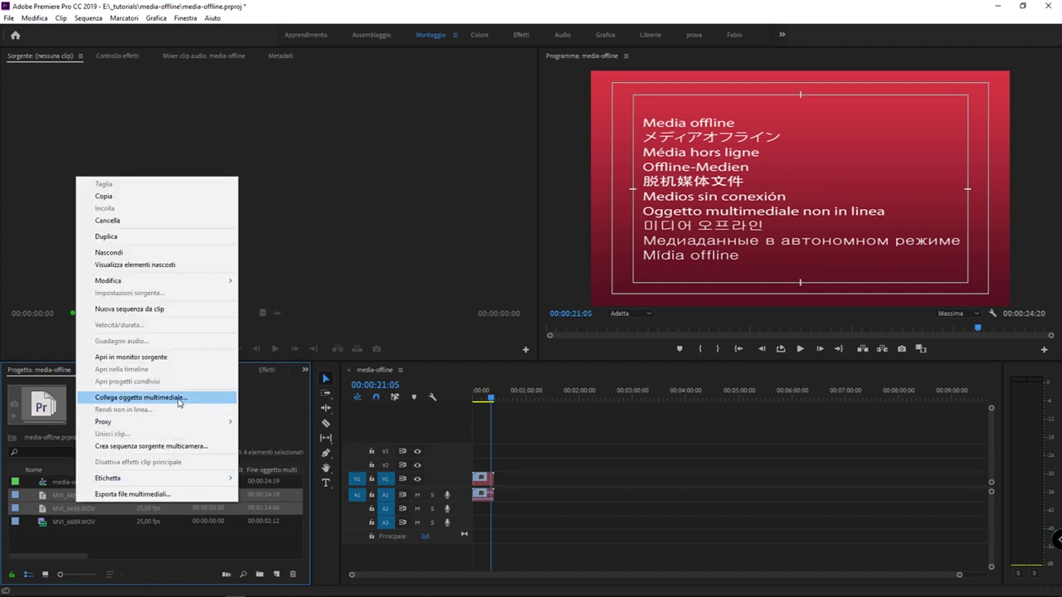
pyautogui.click(182, 398)
pyautogui.moveTo(606, 71); pyautogui.dragTo(607, 71)
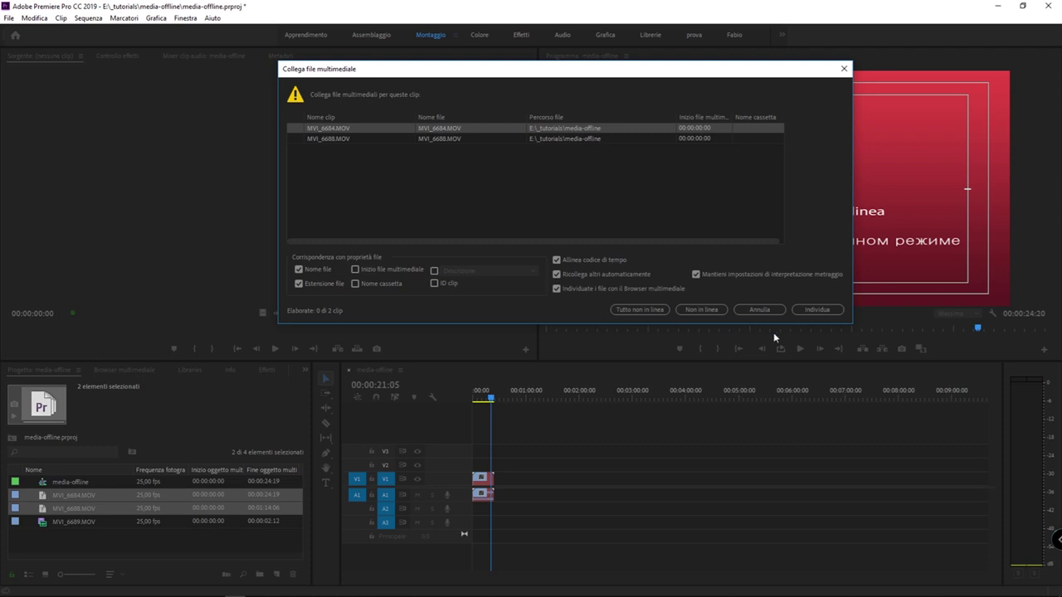
# Locate MVI_6684.MOV in the media-offline folder, showing only exact name matches, and confirm it
pyautogui.click(815, 311)
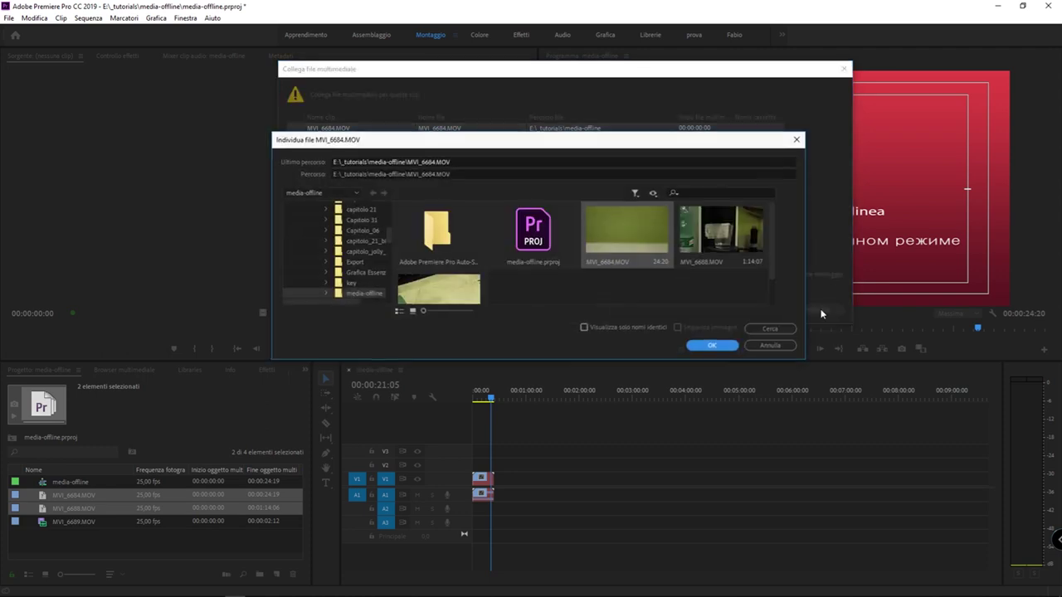
pyautogui.scroll(-1, 347, 288)
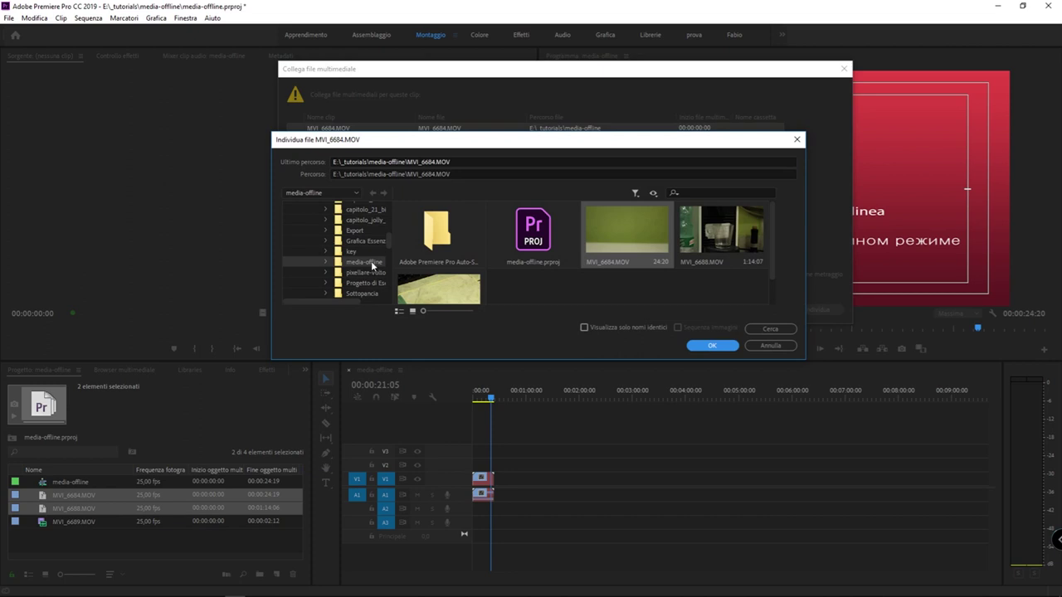
pyautogui.click(382, 267)
pyautogui.click(640, 325)
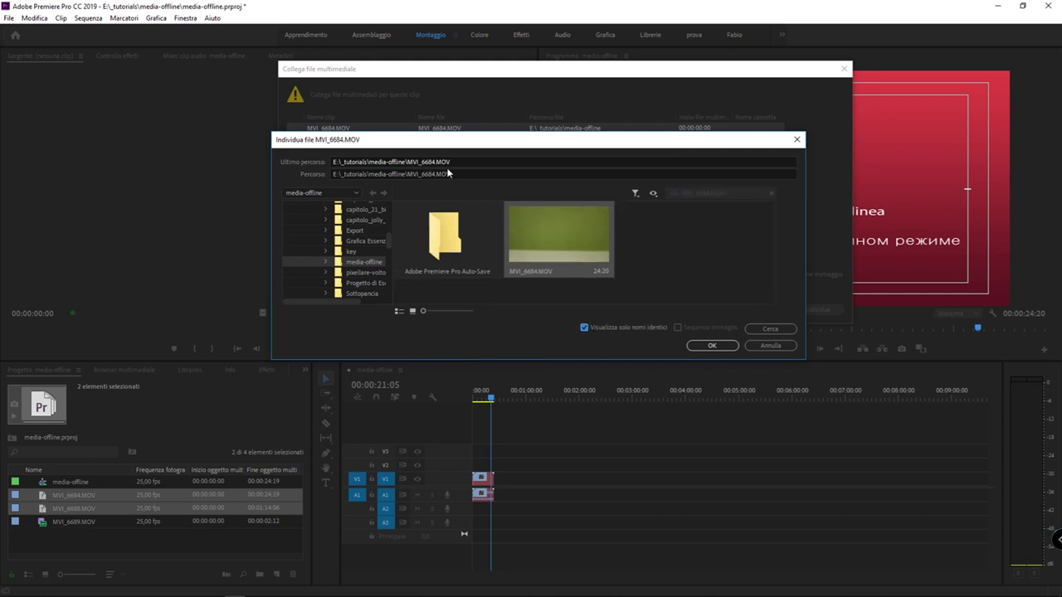
pyautogui.moveTo(460, 160); pyautogui.dragTo(380, 158)
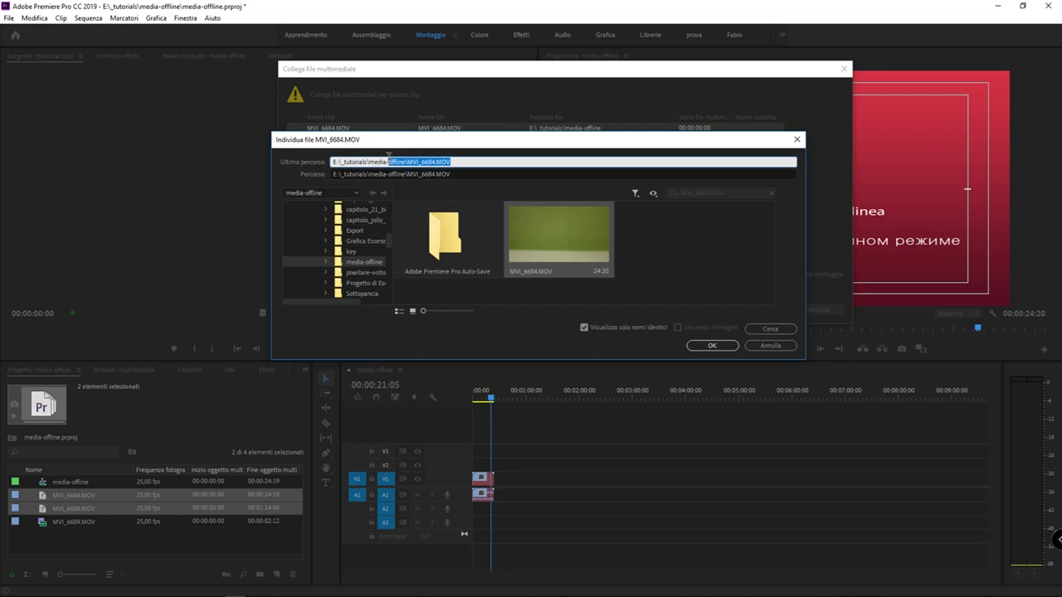
pyautogui.click(553, 237)
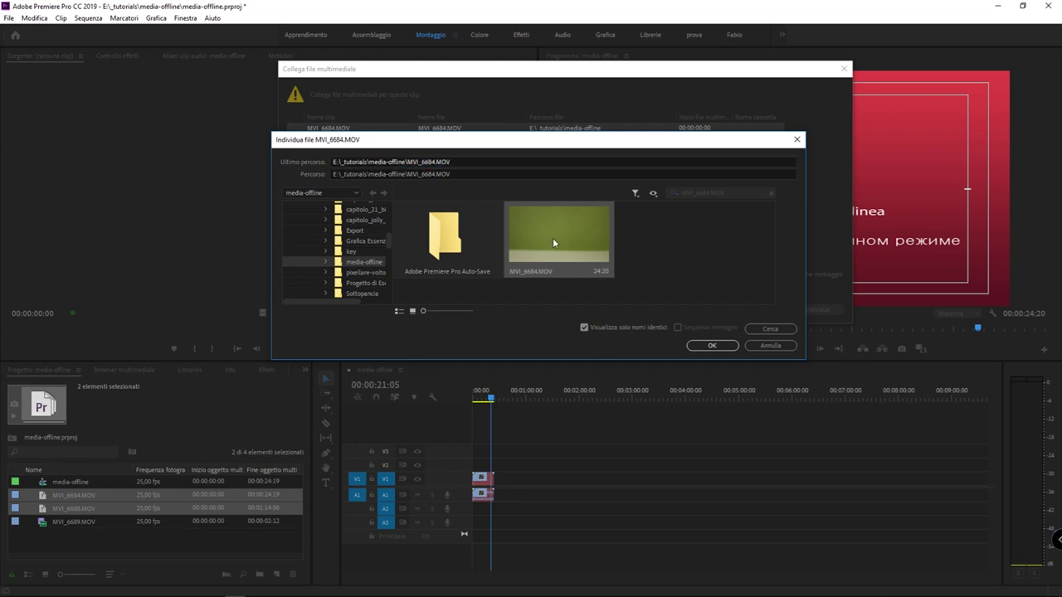
pyautogui.click(710, 344)
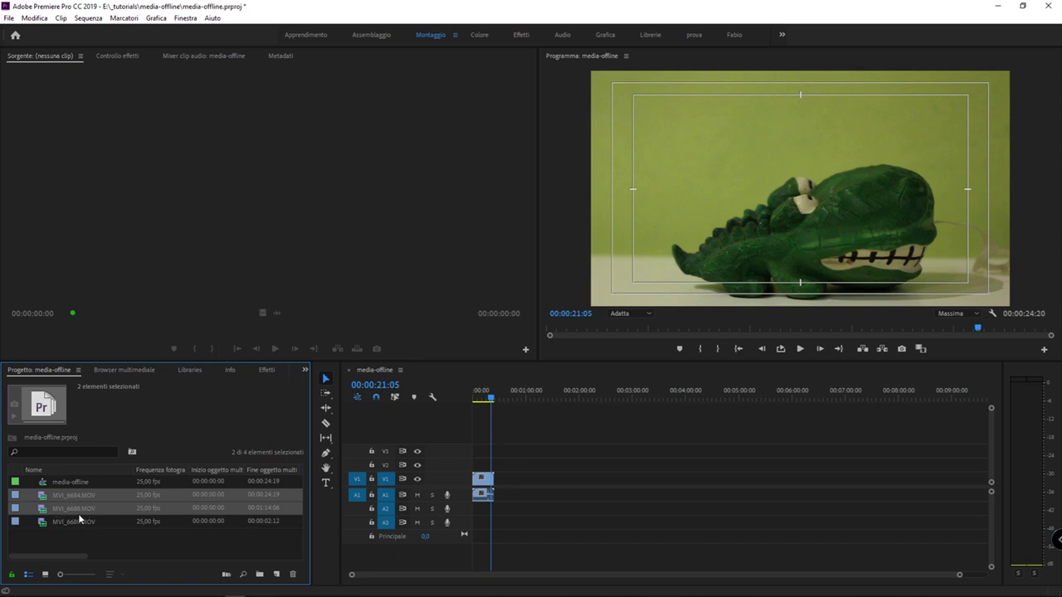
# Check that the relinked crocodile clip plays in the Program monitor, then mark the offline-prevention heading
pyautogui.click(669, 437)
pyautogui.click(669, 436)
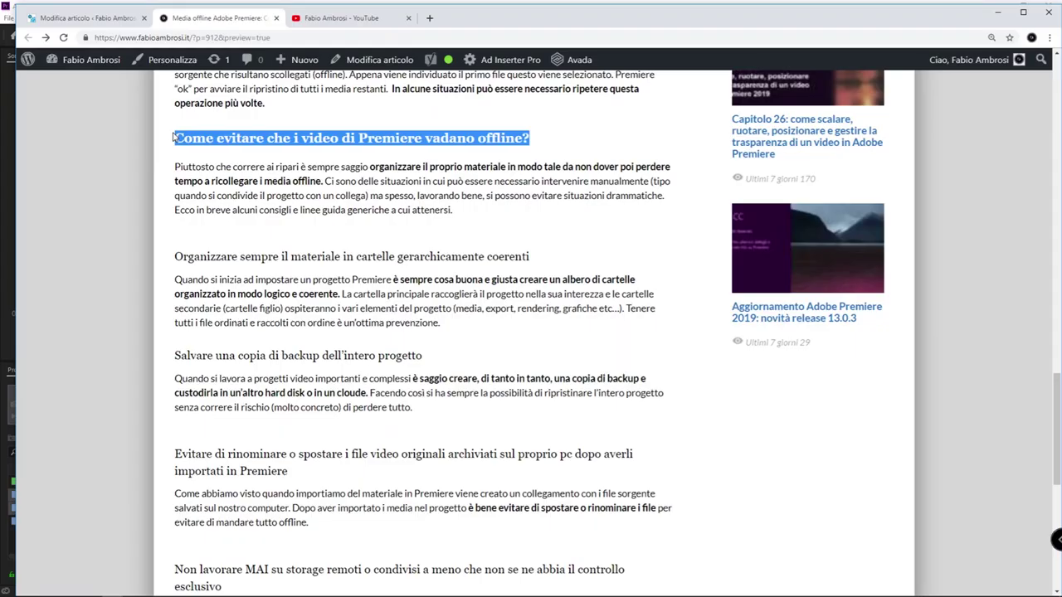
pyautogui.moveTo(530, 138); pyautogui.dragTo(409, 142)
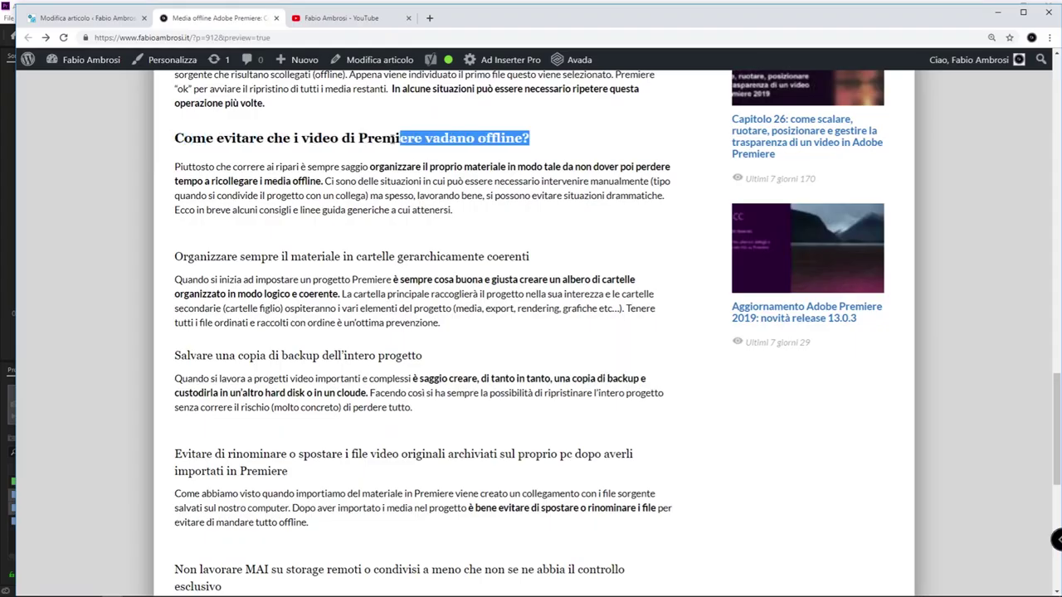
# Highlight the 'Come evitare…' heading, then the 'Organizzare sempre il materiale…' folder tip below it
pyautogui.moveTo(408, 143); pyautogui.dragTo(525, 135)
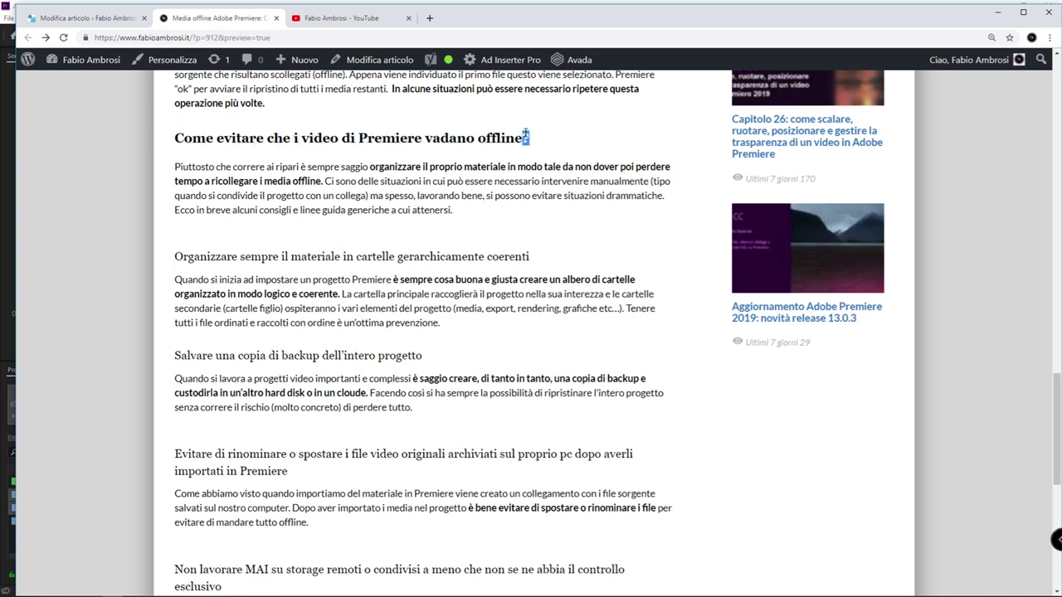
pyautogui.moveTo(525, 135); pyautogui.dragTo(171, 141)
pyautogui.scroll(-2, 299, 214)
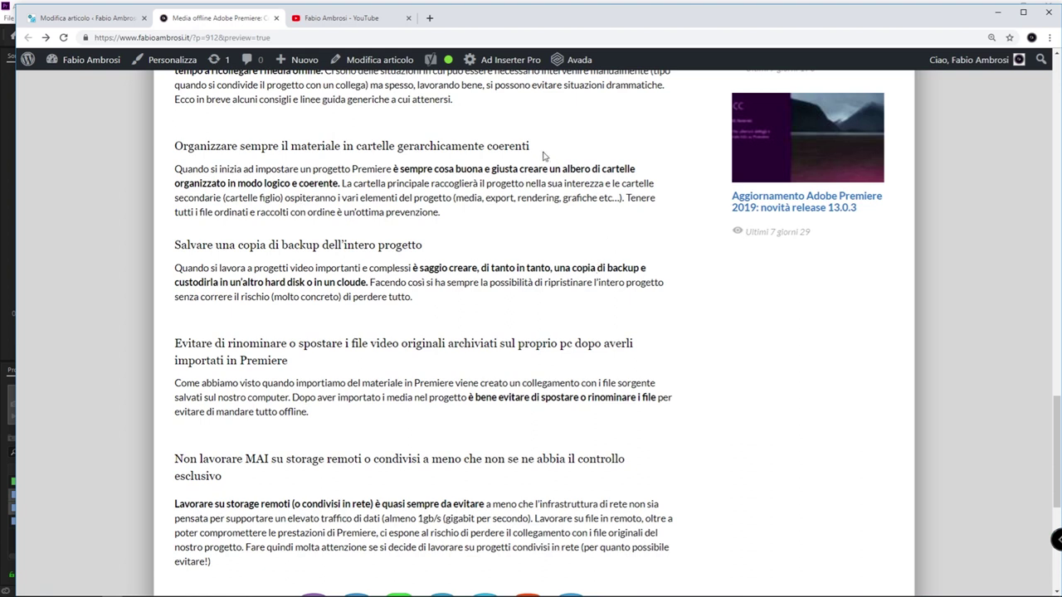
pyautogui.moveTo(528, 147); pyautogui.dragTo(177, 139)
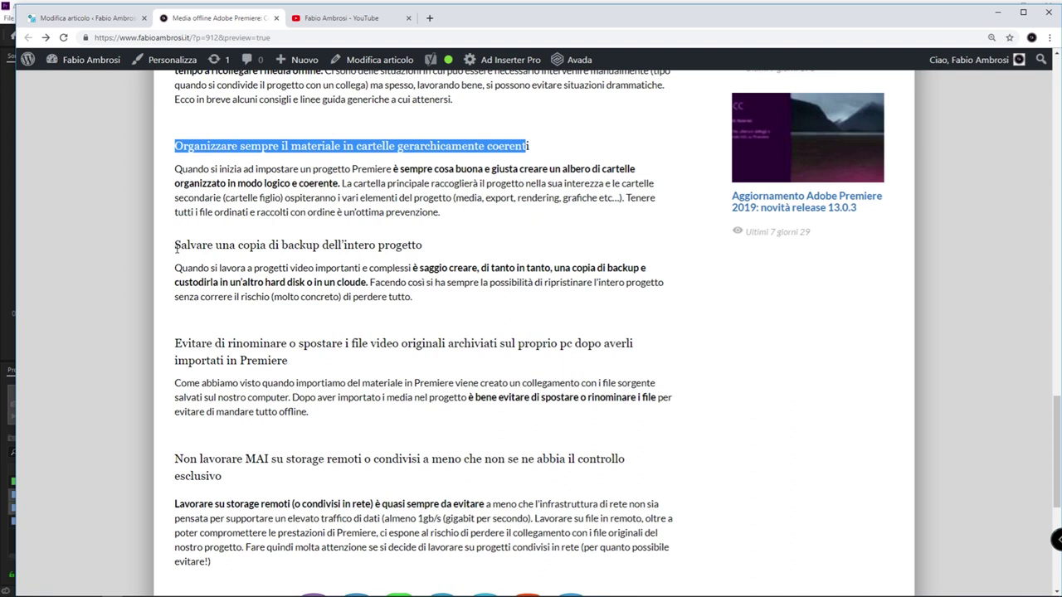
# Highlight the 'Salvare una copia di backup dell'intero progetto' heading and scroll further down
pyautogui.moveTo(176, 245); pyautogui.dragTo(428, 250)
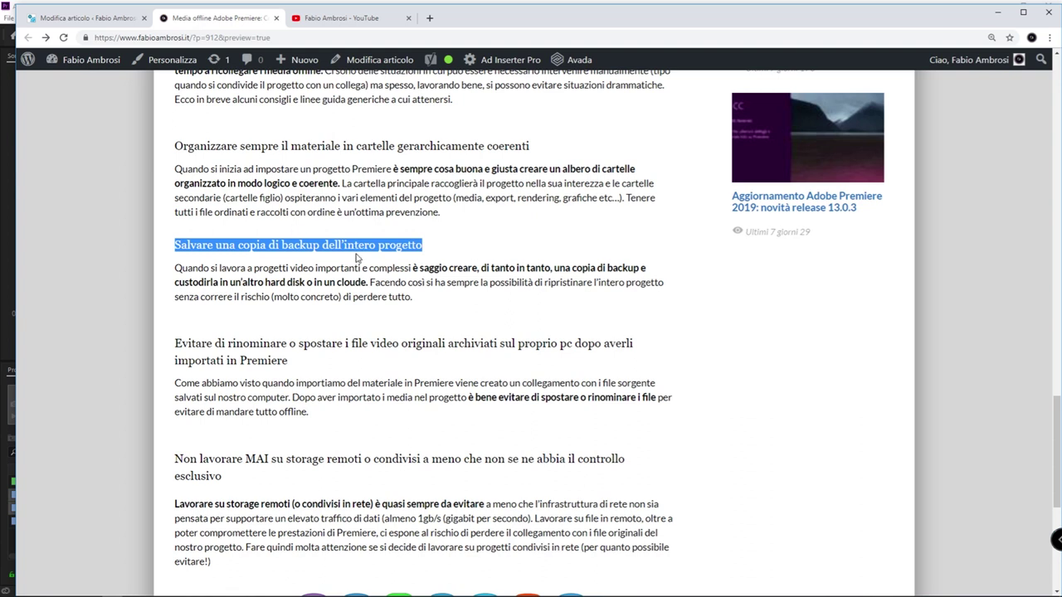
pyautogui.scroll(-2, 326, 261)
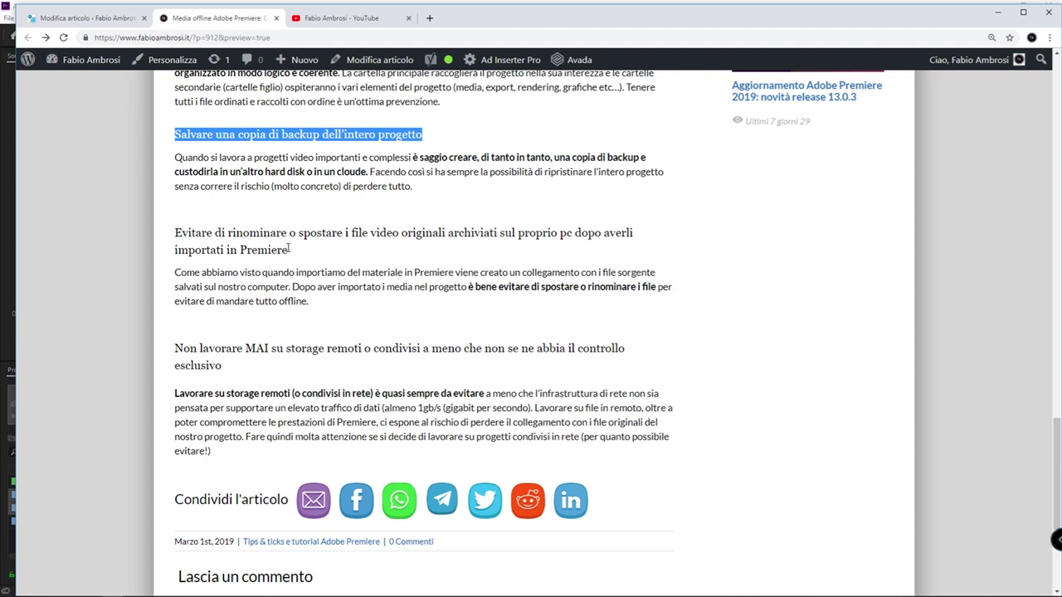
# Highlight the 'Evitare di rinominare…' tip and the full 'Non lavorare MAI su storage remoti o condivisi' heading
pyautogui.moveTo(289, 248); pyautogui.dragTo(170, 231)
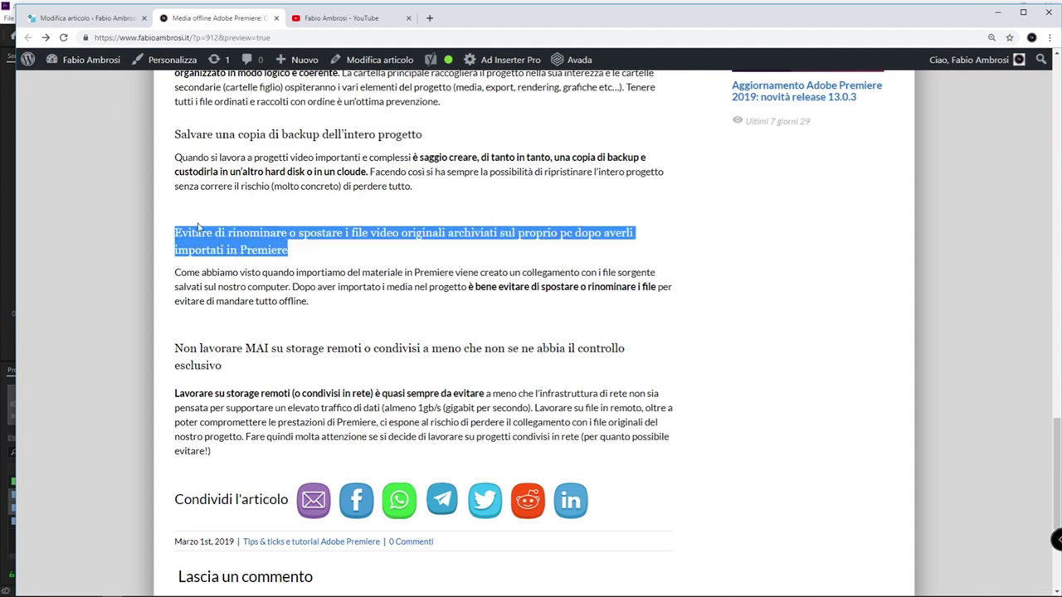
pyautogui.scroll(-1, 191, 232)
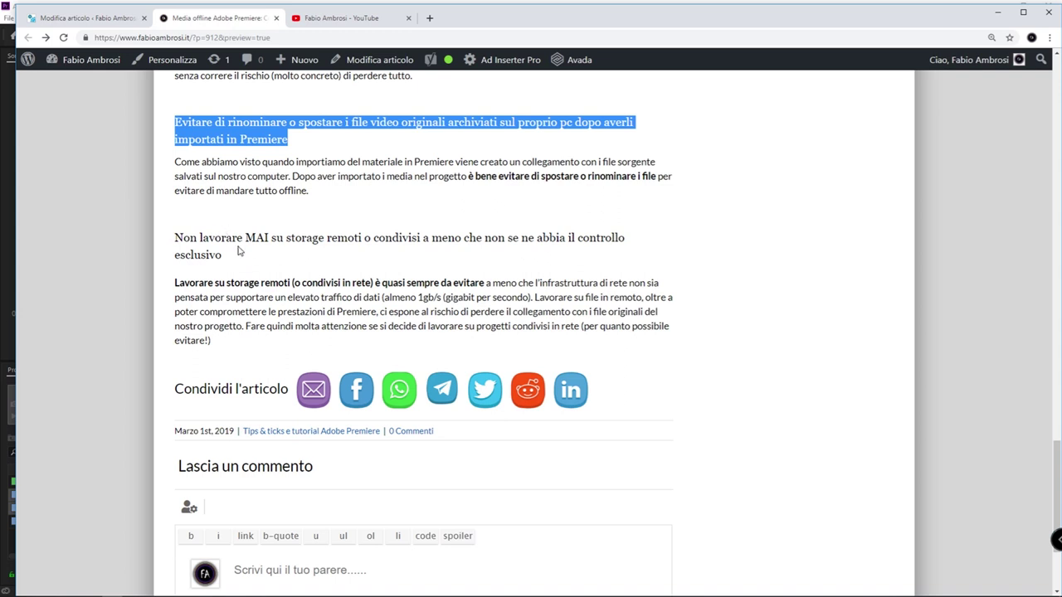
pyautogui.moveTo(175, 238); pyautogui.dragTo(425, 237)
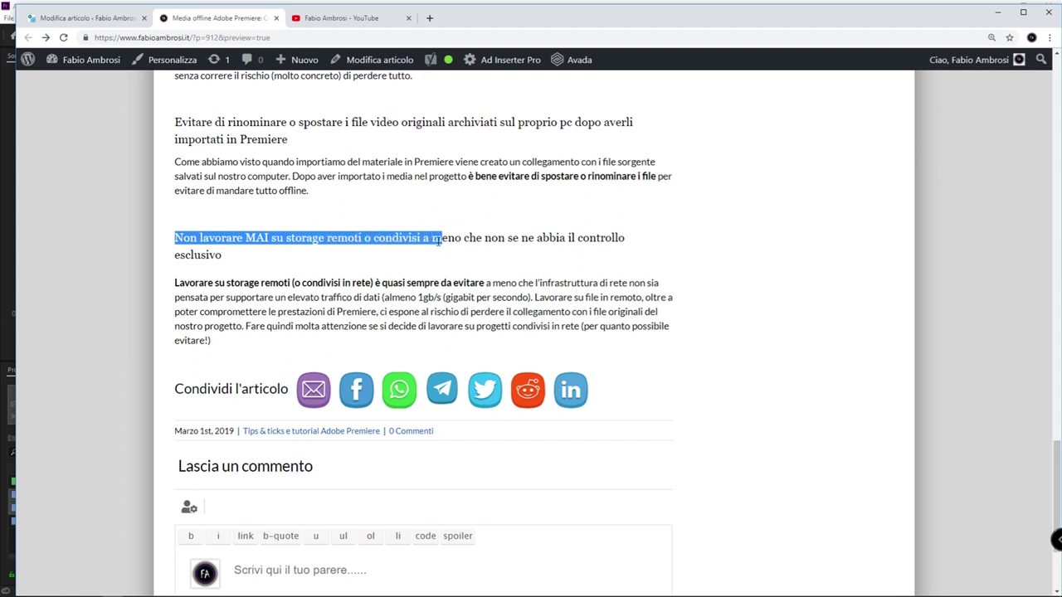
pyautogui.moveTo(425, 237); pyautogui.dragTo(440, 253)
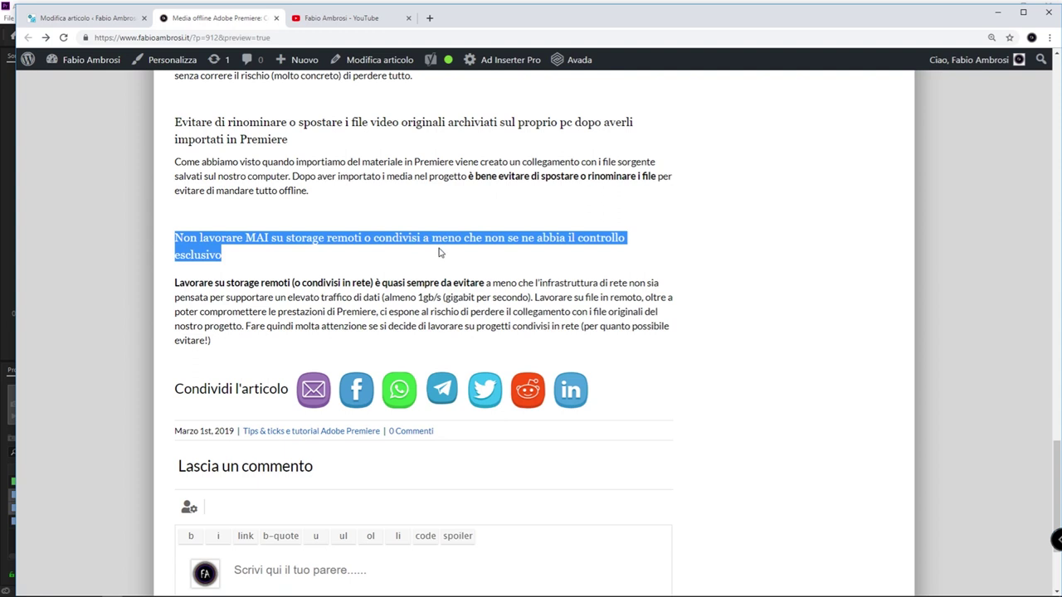
# Deselect the heading and scroll back up to the 'Come evitare che i video di Premiere vadano offline?' section
pyautogui.click(418, 260)
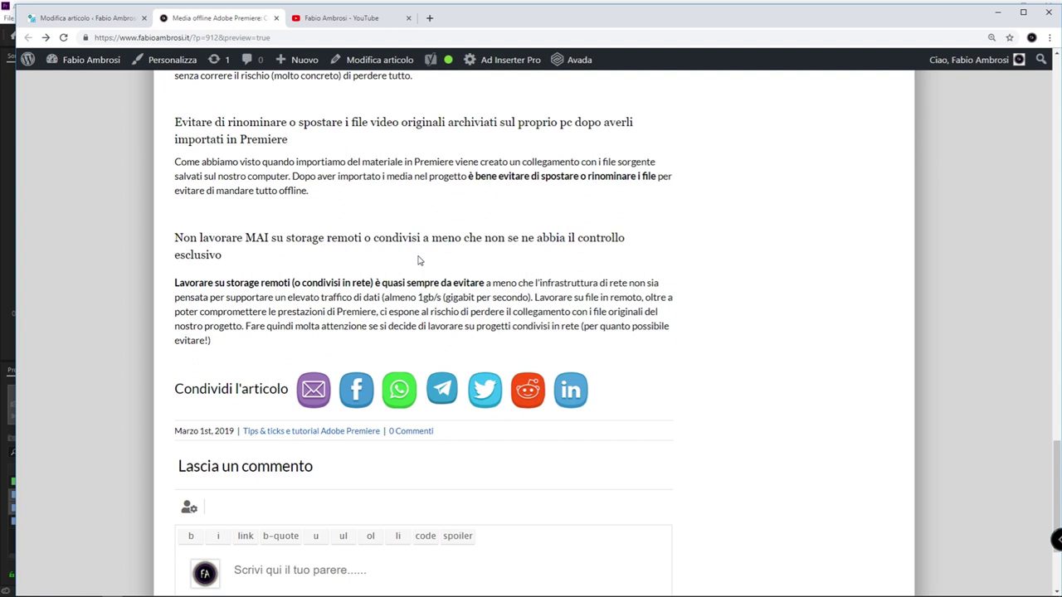
pyautogui.scroll(1, 422, 234)
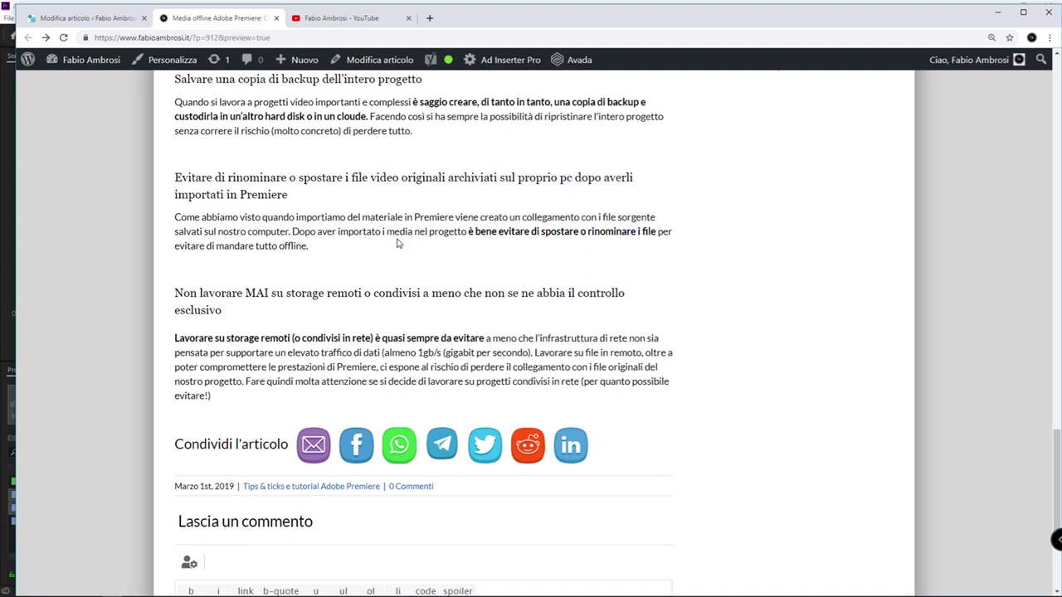
pyautogui.scroll(1, 313, 218)
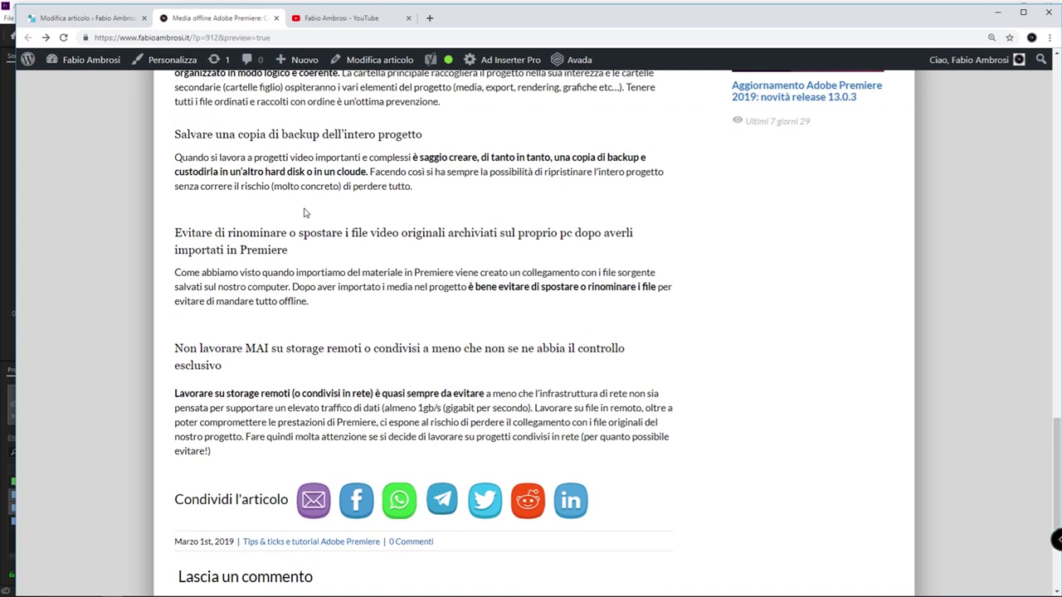
pyautogui.scroll(3, 304, 213)
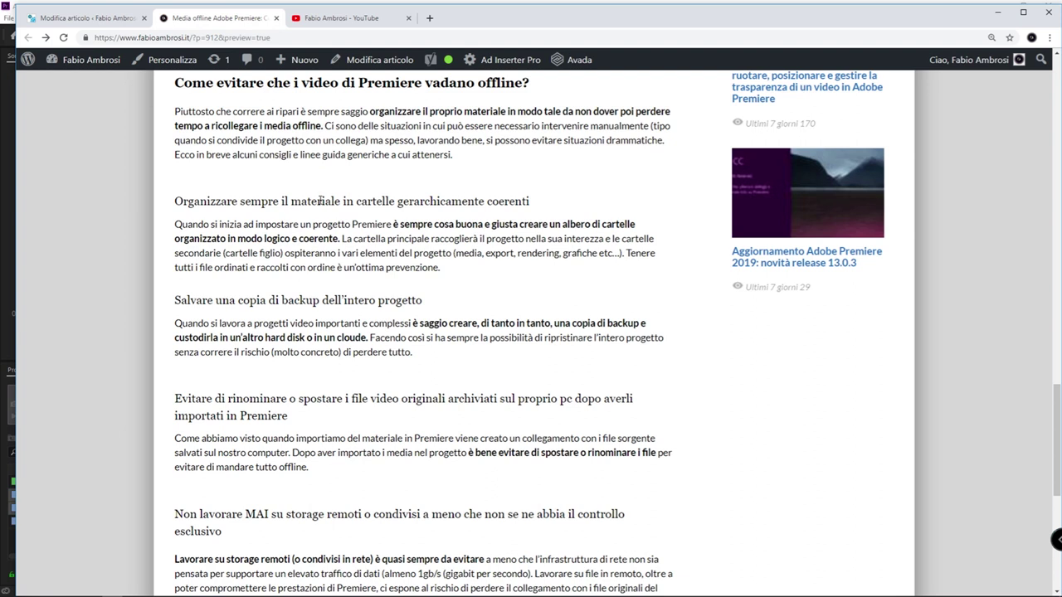
# Open the 'Scrivi qui il tuo parere' comment box, then go to the YouTube channel page
pyautogui.scroll(5, 299, 212)
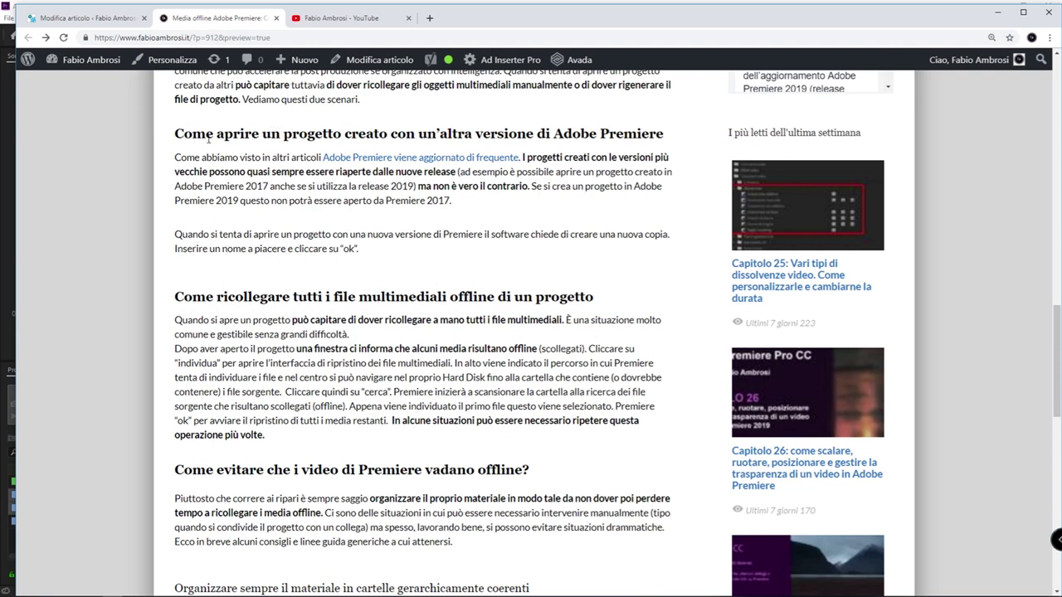
pyautogui.scroll(-10, 403, 398)
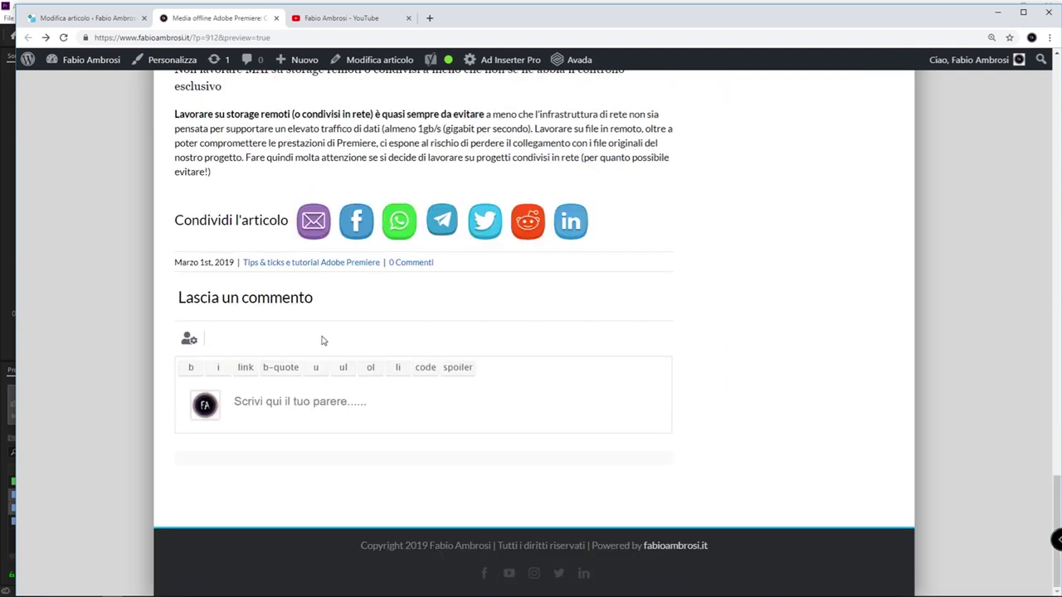
pyautogui.click(274, 407)
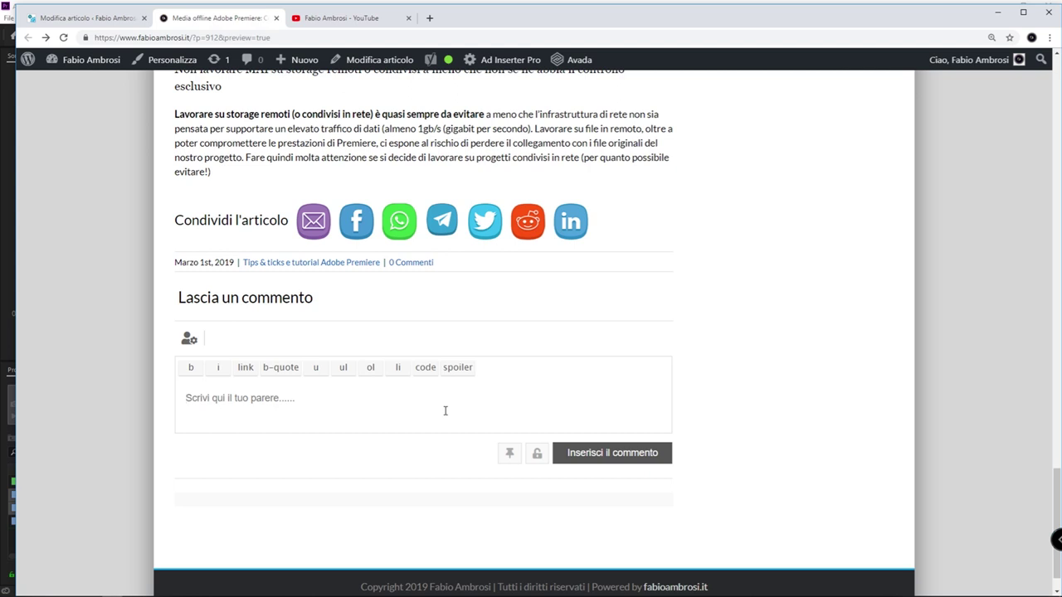
pyautogui.scroll(3, 445, 410)
pyautogui.click(341, 18)
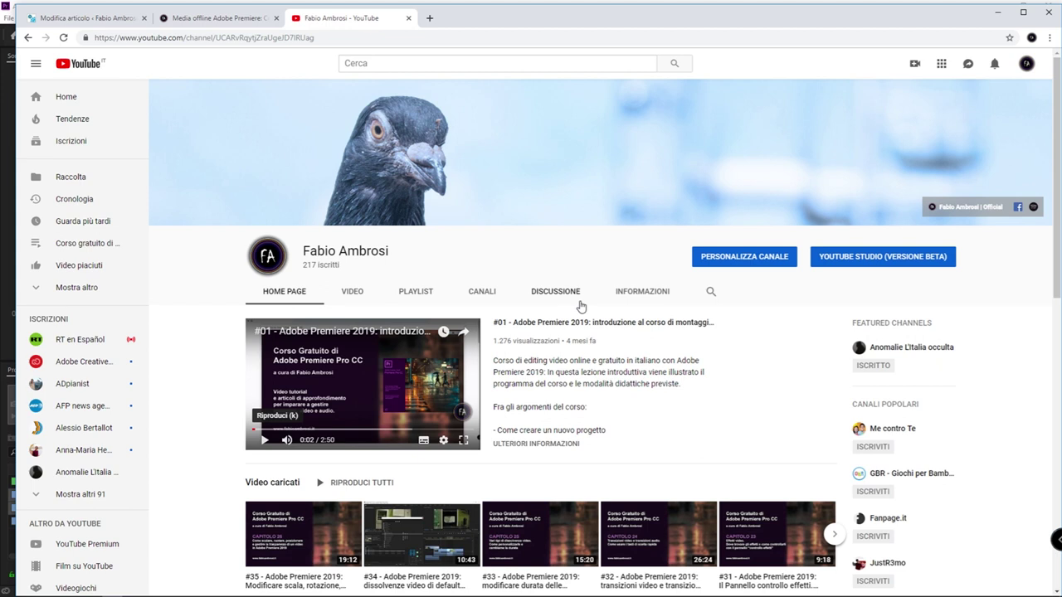